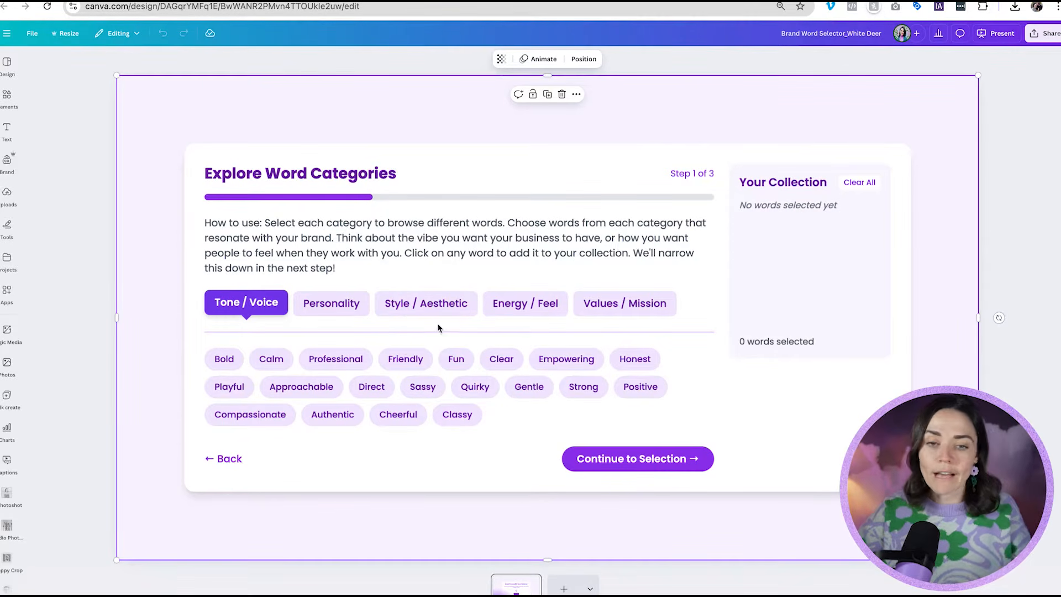
Add Friendly and Quirky from Tone / Voice, and Ambitious and Motivating from Personality, to the word collection.
click(416, 366)
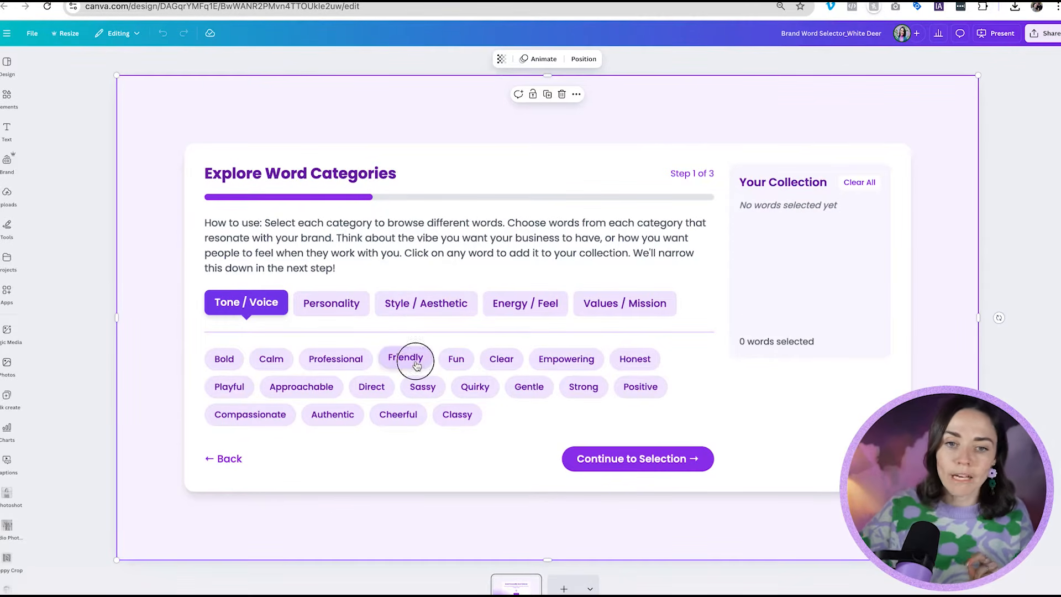
click(474, 388)
click(337, 309)
click(362, 359)
click(406, 419)
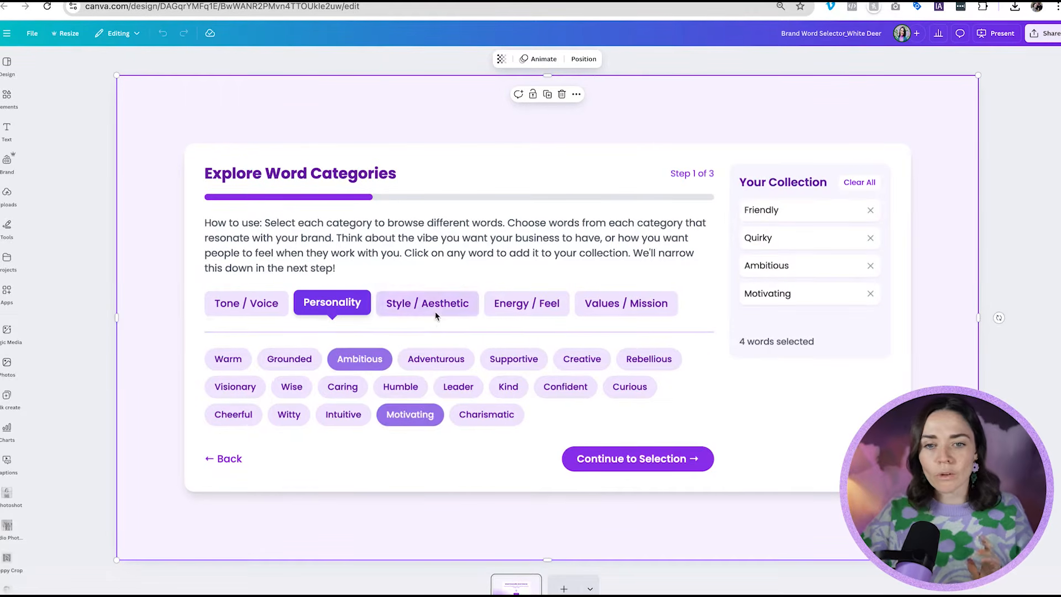
Add Modern and Organic from Style / Aesthetic, Grounded and Dynamic from Energy / Feel, and Ethical from Values / Mission to the collection.
click(434, 309)
click(514, 360)
click(433, 387)
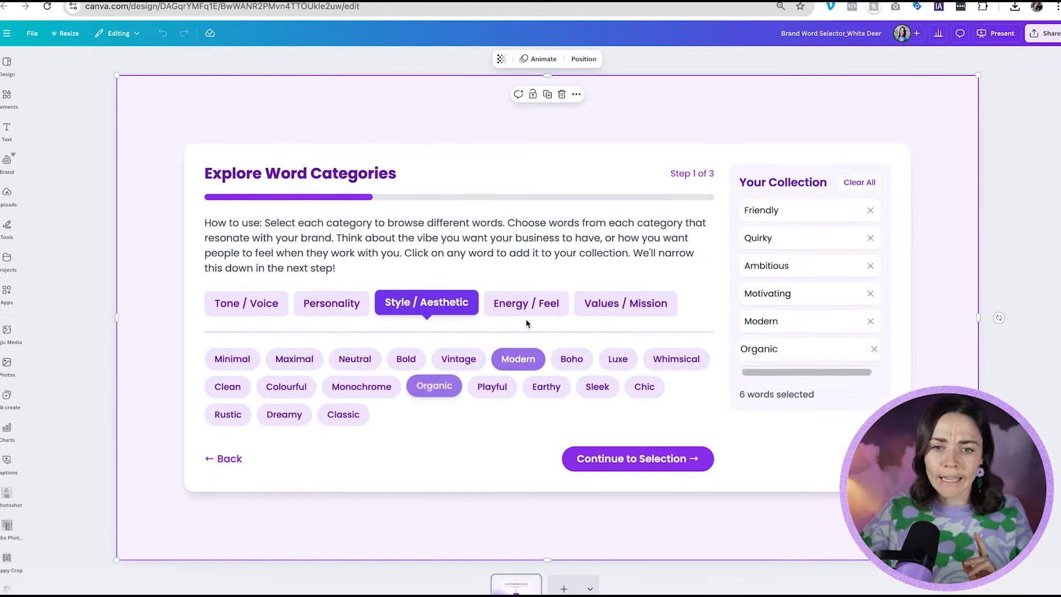
click(526, 302)
click(497, 358)
click(492, 388)
click(625, 303)
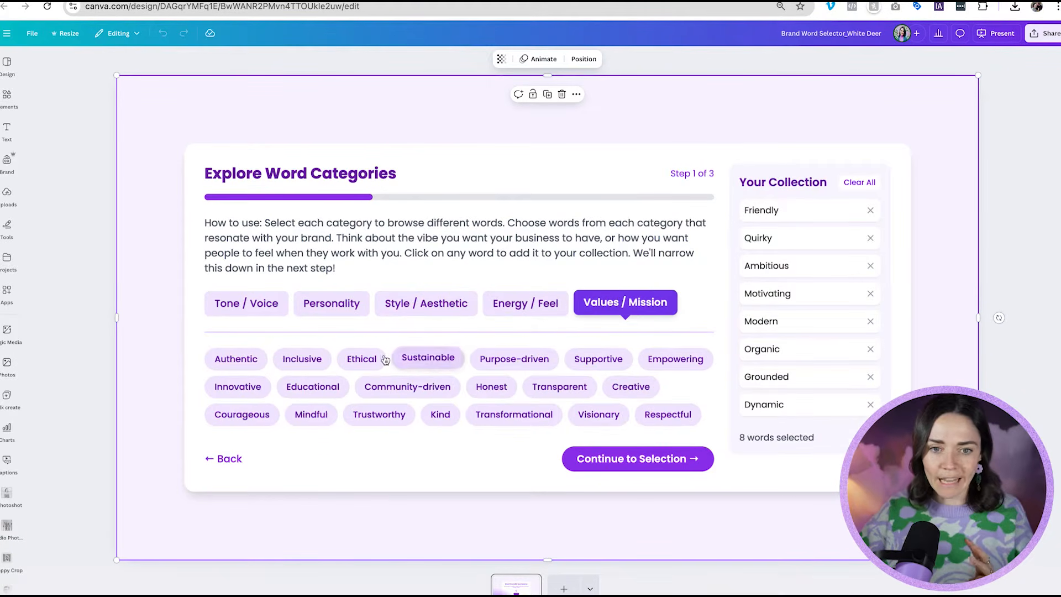
click(362, 357)
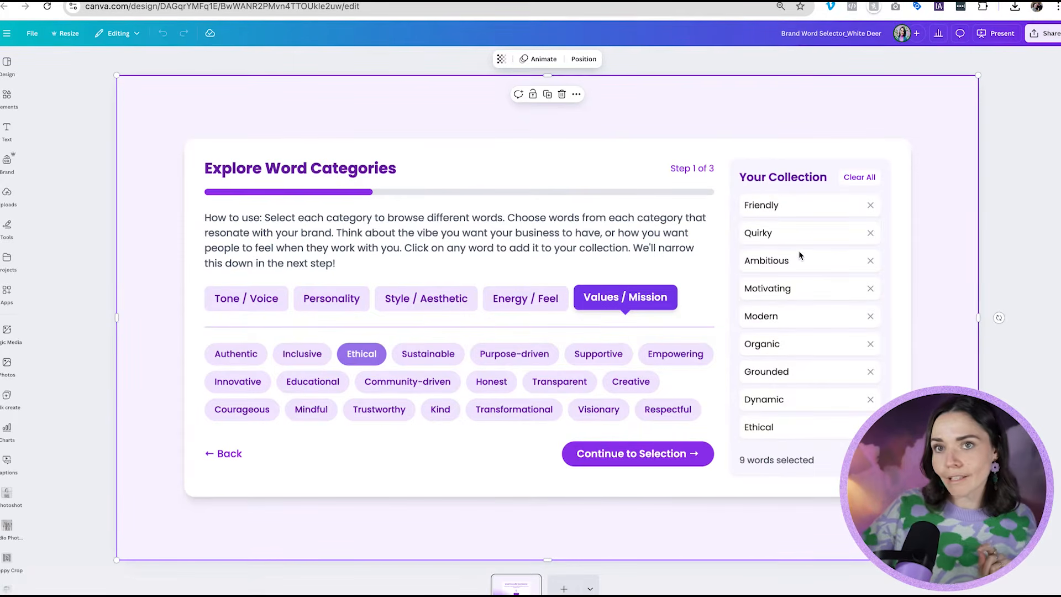
Continue to the final selection and confirm Quirky, Motivating, Modern, Organic and Grounded as the top five words.
click(625, 454)
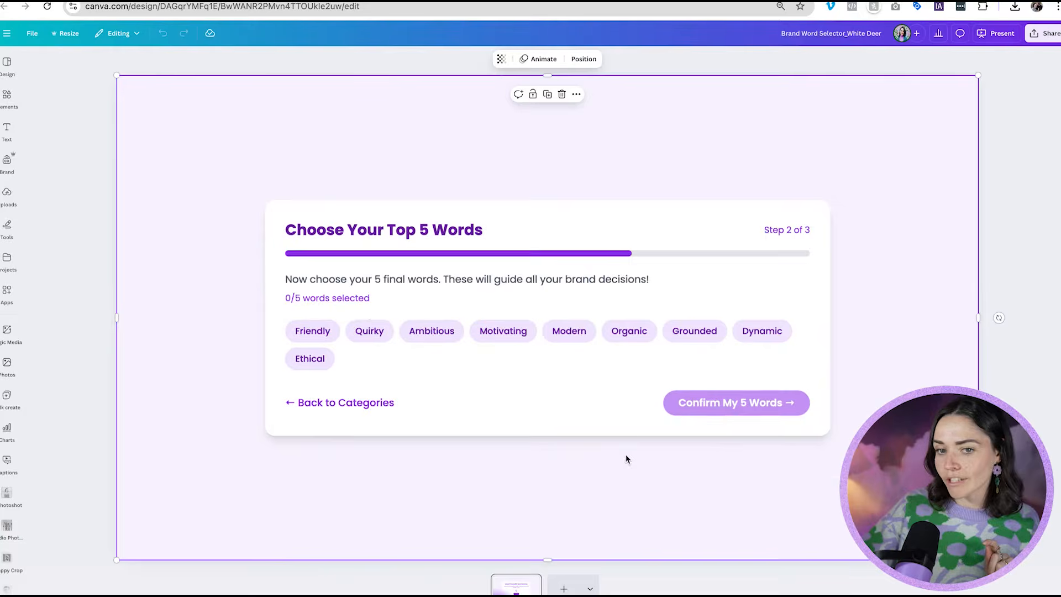
click(370, 335)
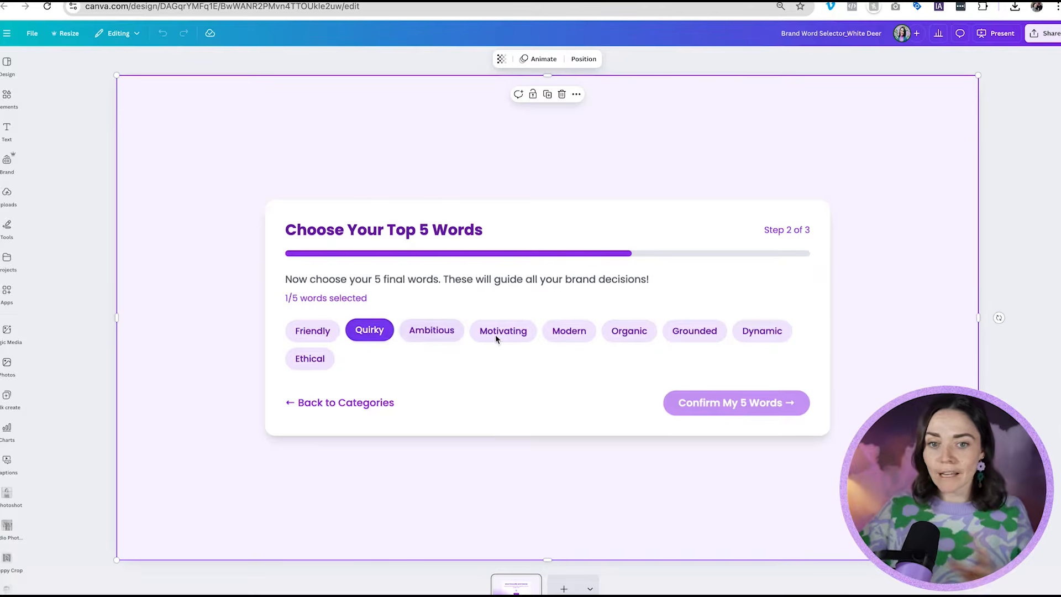
click(503, 332)
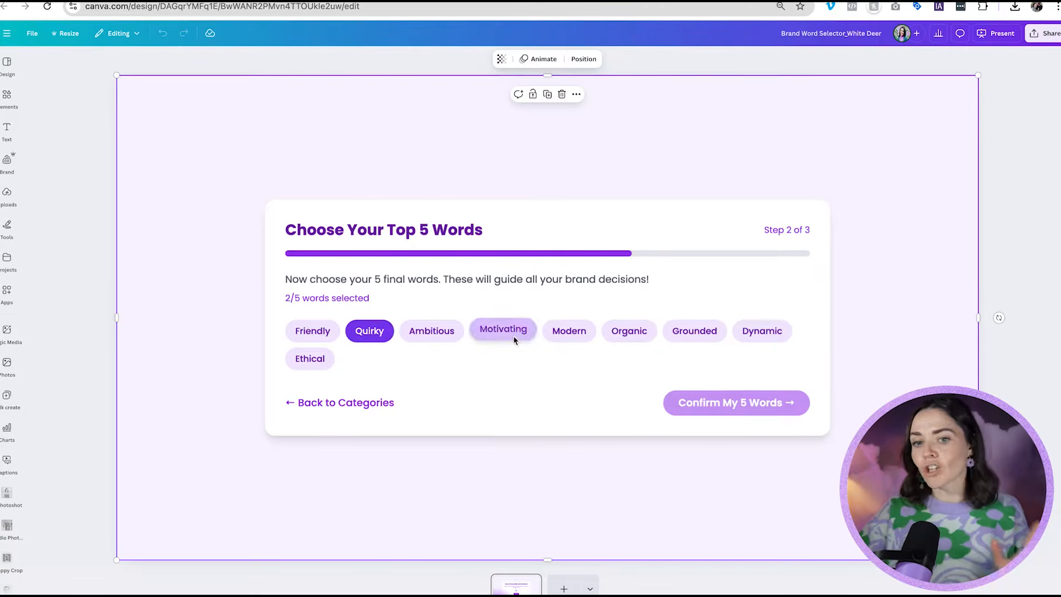
click(574, 333)
click(630, 331)
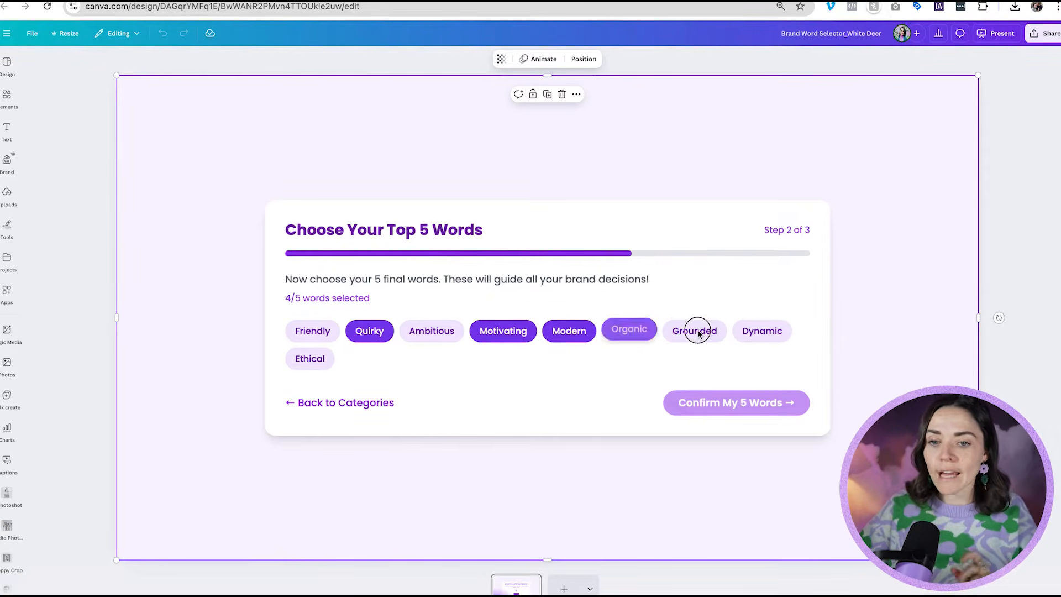
click(696, 331)
click(695, 407)
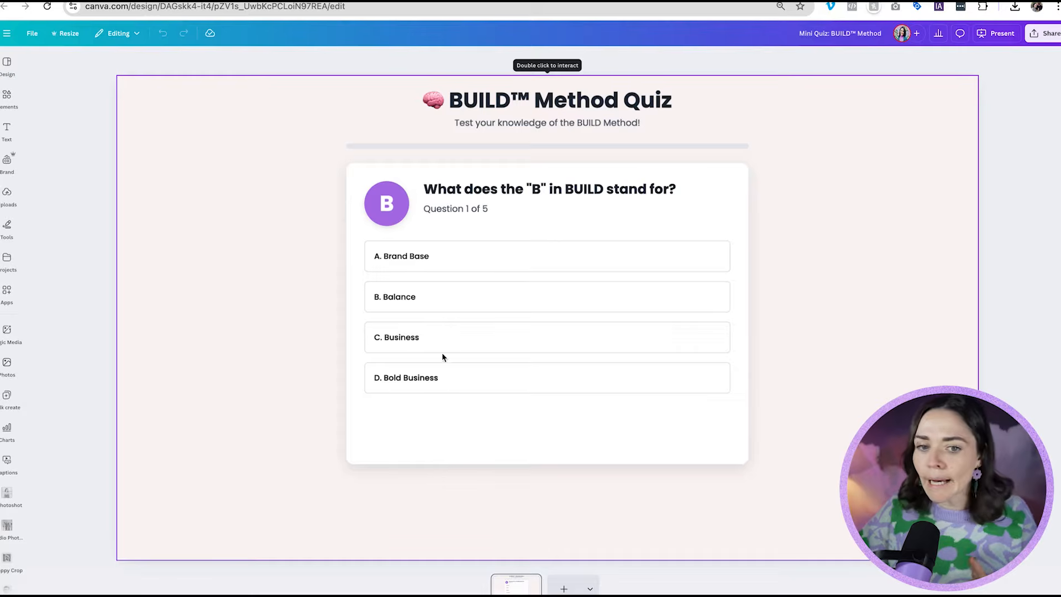
Start interacting with the BUILD Method quiz, answering question 1 with Bold Business and question 2 with the second option.
click(449, 381)
click(434, 381)
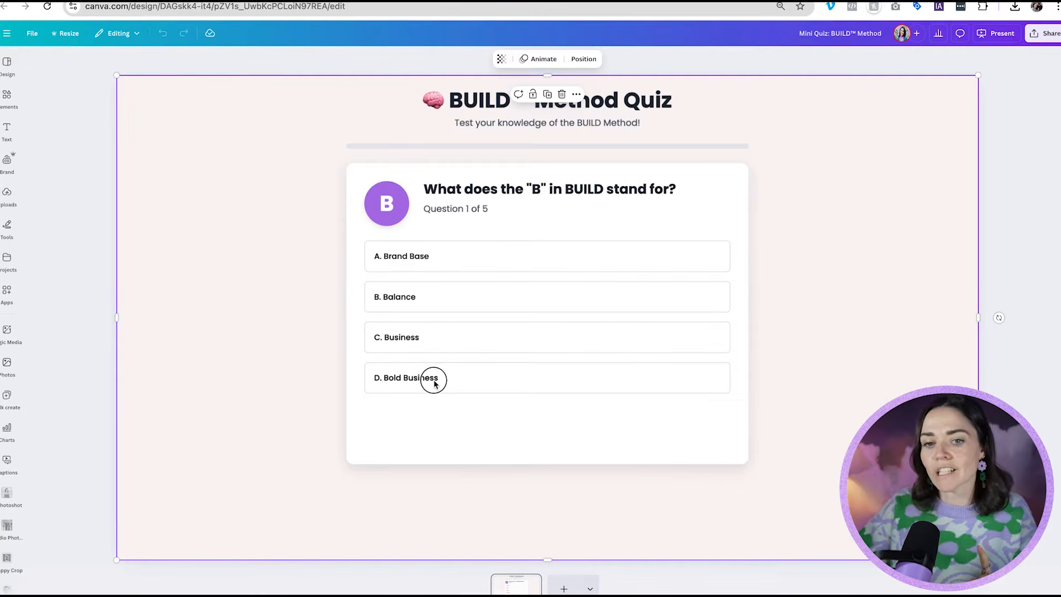
click(434, 381)
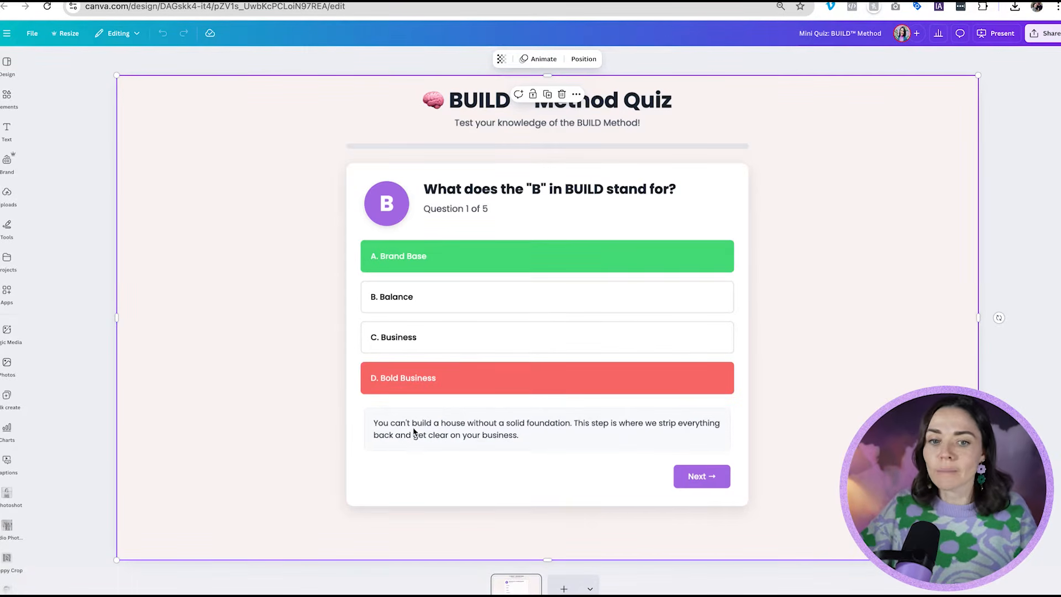
click(690, 489)
click(488, 305)
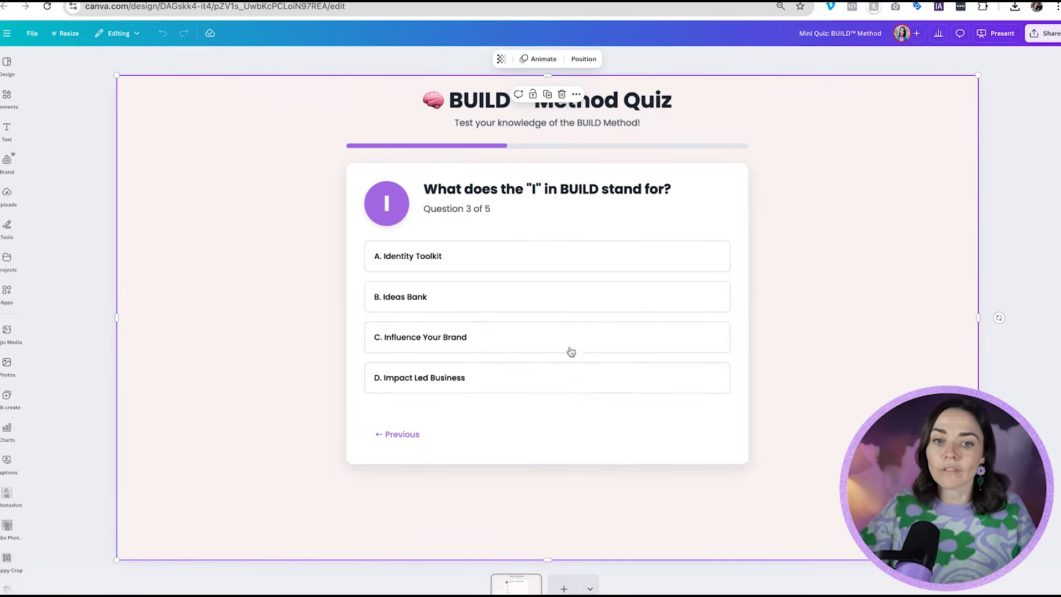
Finish the quiz, answering question 3 with Impact Led Business and question 5 with Delivery of Graphics, and restart it.
click(568, 375)
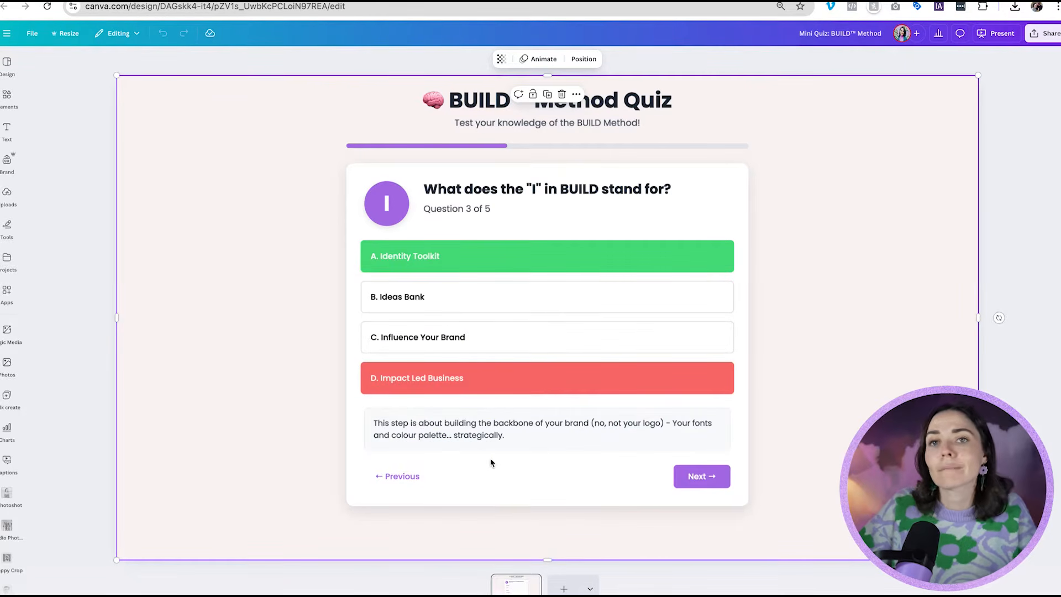
click(694, 476)
click(709, 460)
click(420, 334)
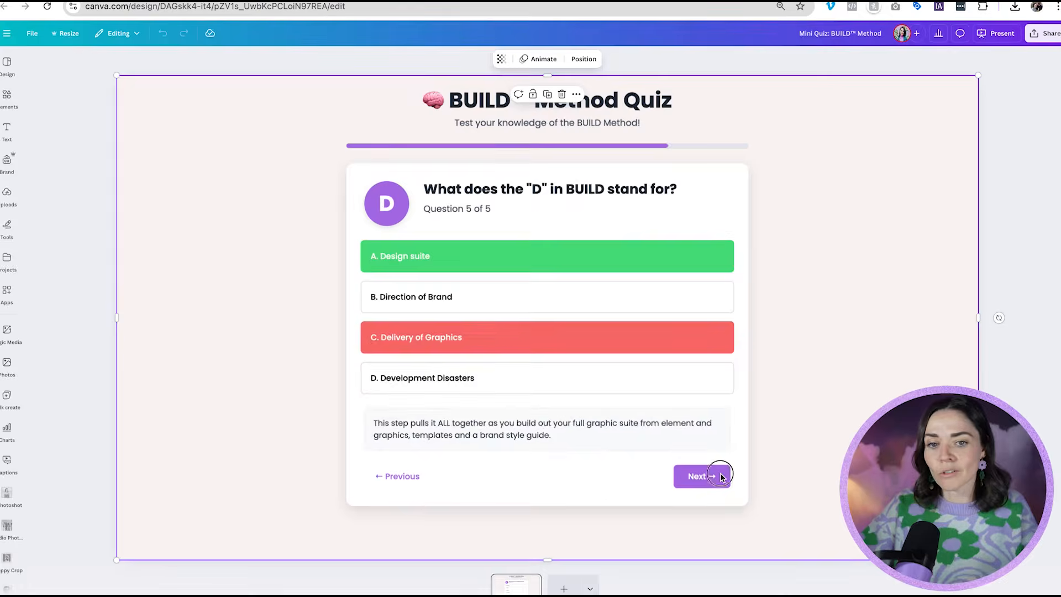
click(715, 474)
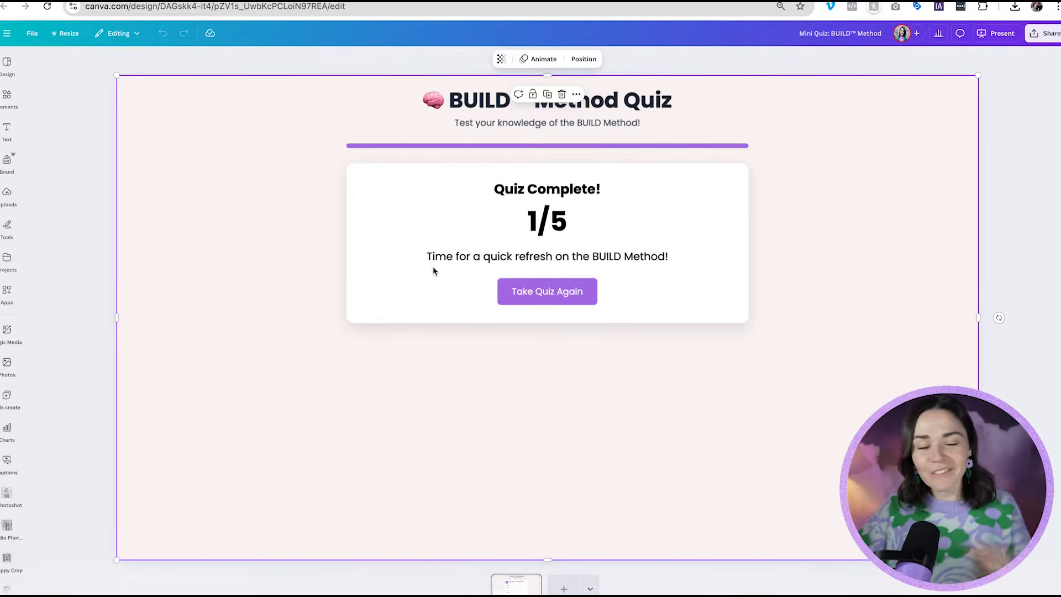
click(575, 290)
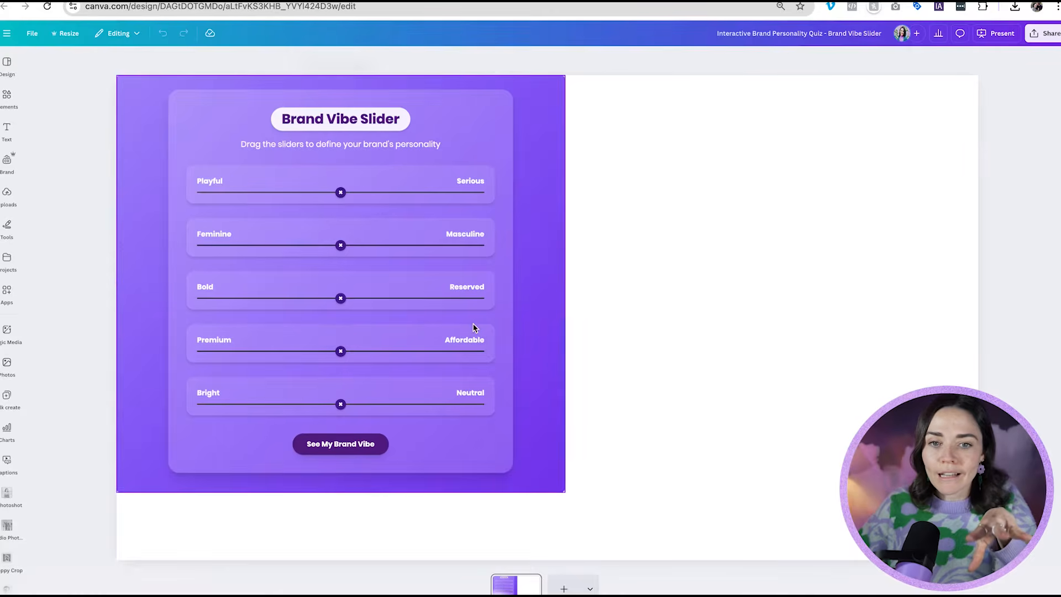
Enlarge the Brand Vibe Slider to the page's full height and set its sliders towards Playful, Masculine, Bold, Premium and Neutral.
click(505, 351)
drag(564, 494, 663, 567)
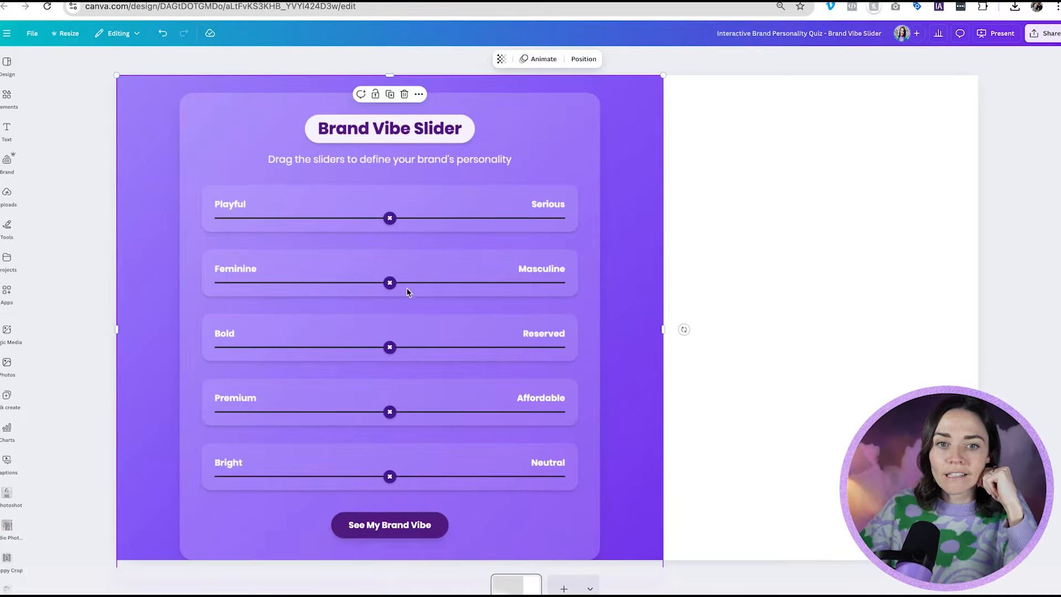
drag(390, 217, 291, 219)
drag(389, 283, 471, 283)
drag(390, 347, 296, 347)
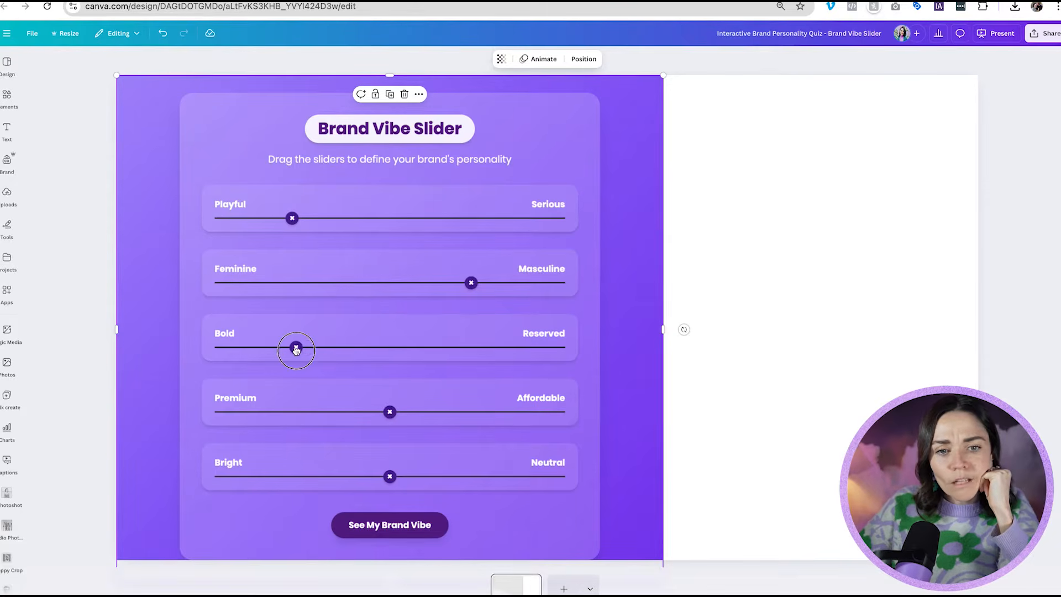
drag(389, 412, 314, 413)
drag(390, 477, 486, 477)
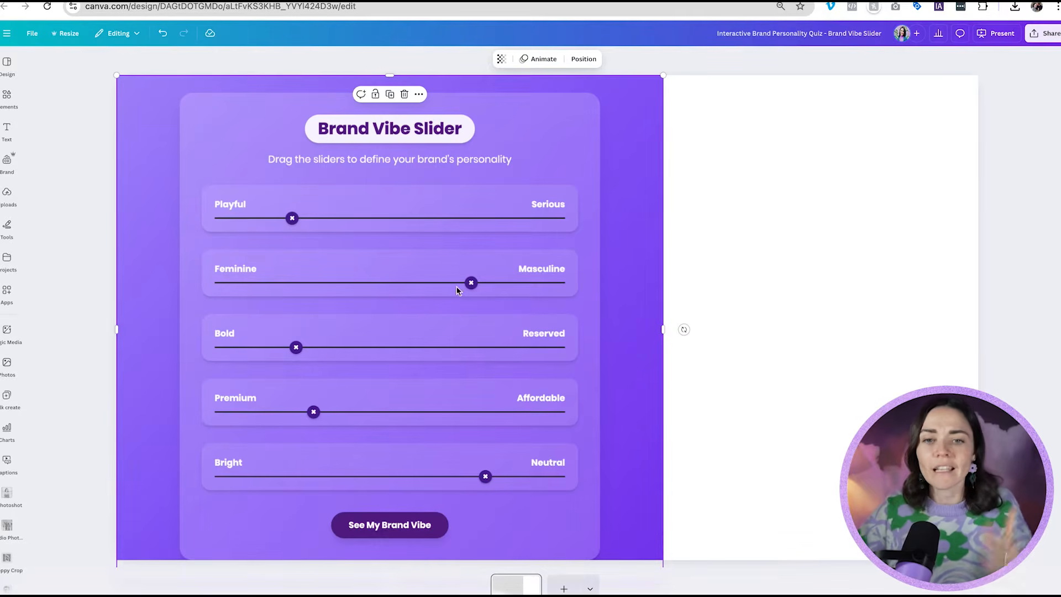
drag(472, 282, 497, 284)
Generate the brand vibe result and view the Your Brand Personality section below the sliders.
click(397, 530)
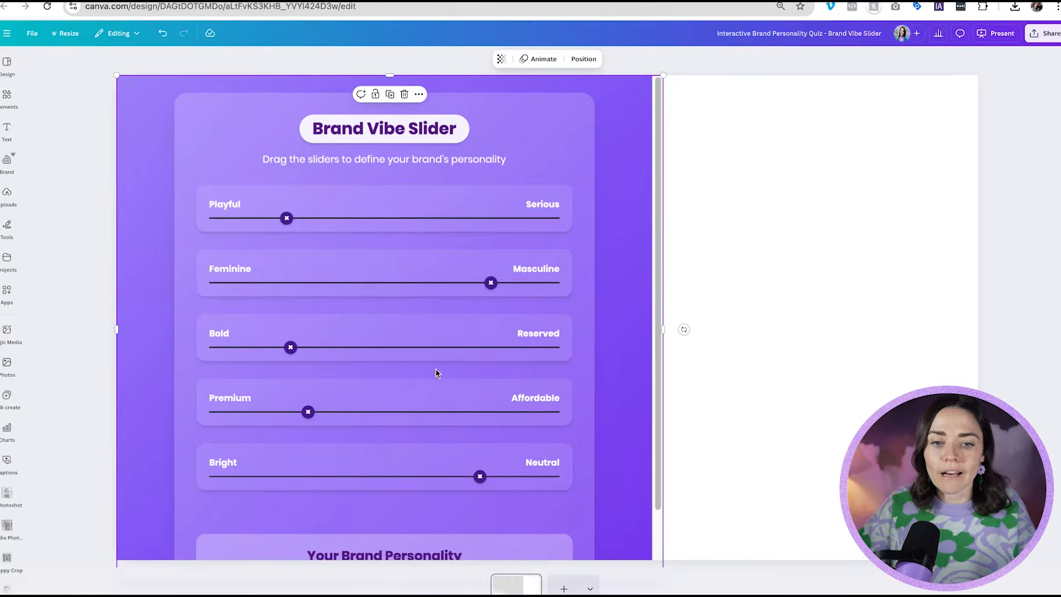
scroll(405, 315, down, 1)
scroll(405, 315, down, 2)
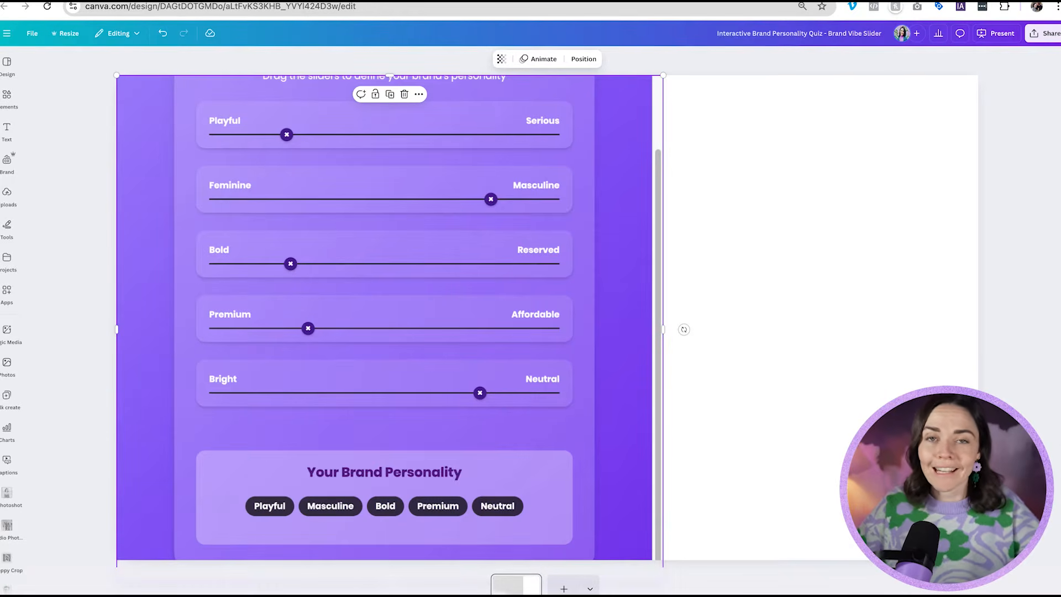
Go to the Canva home page and start a Canva AI prompt in Code for me mode.
click(83, 1)
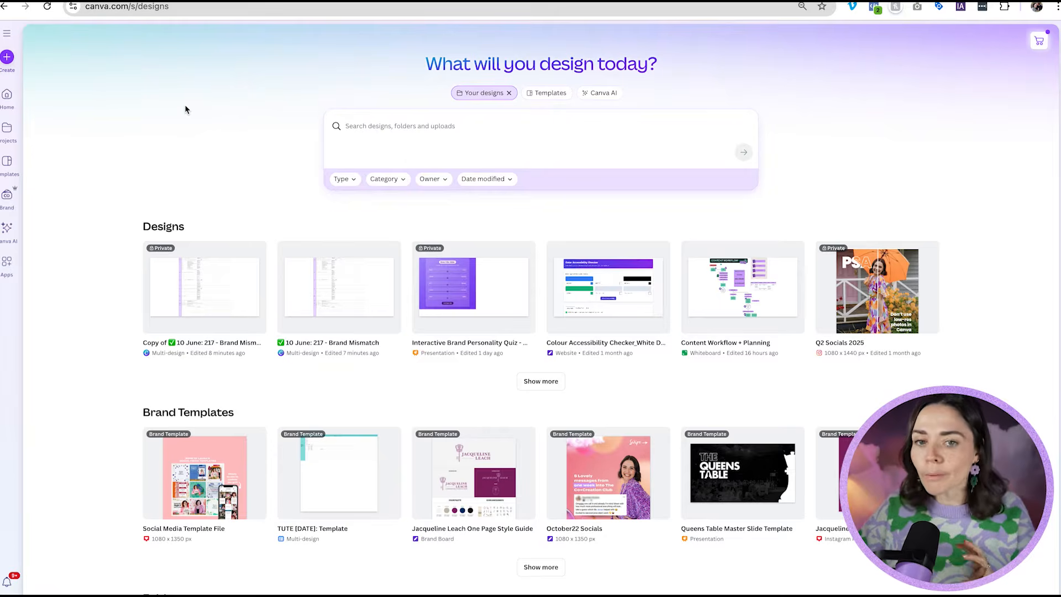
click(605, 93)
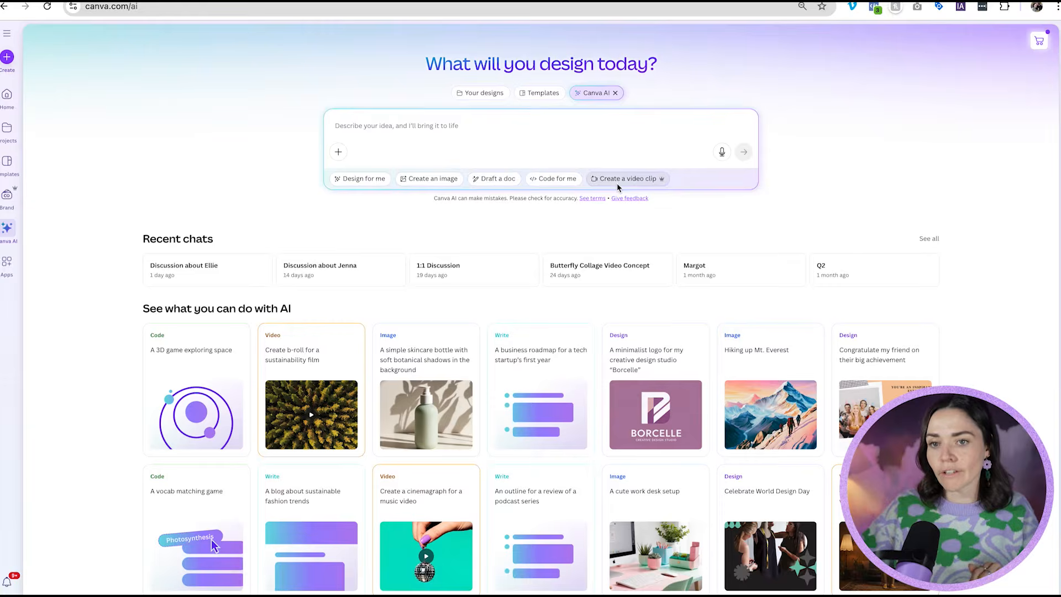
click(545, 178)
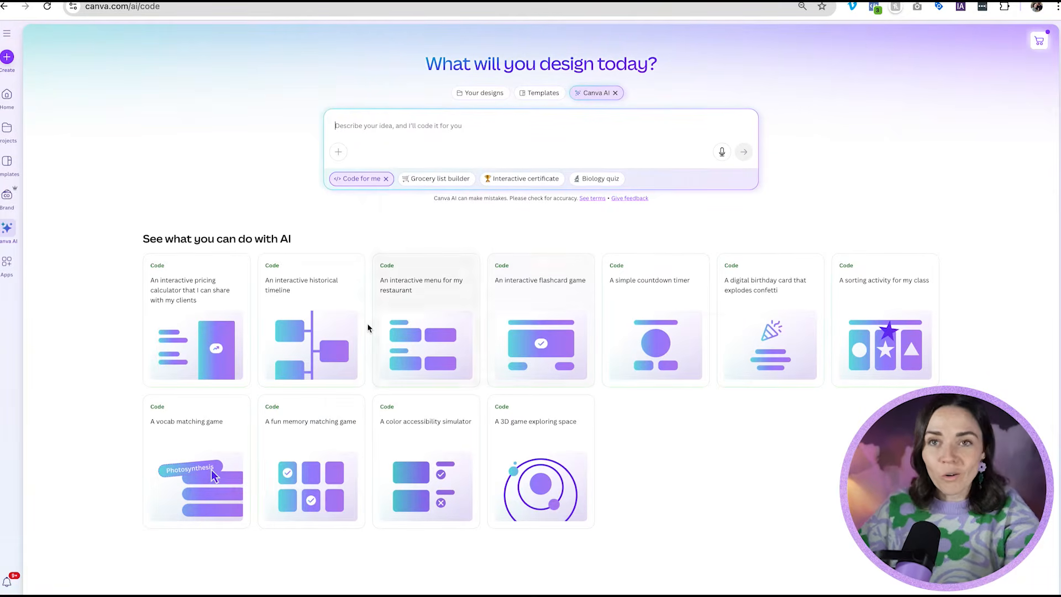
click(311, 296)
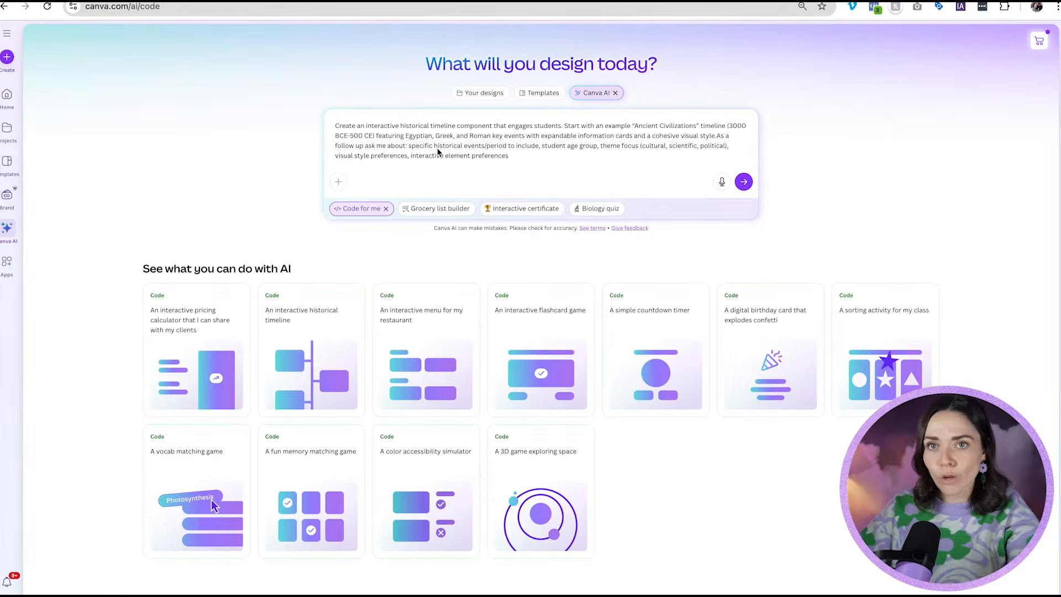
triple_click(480, 147)
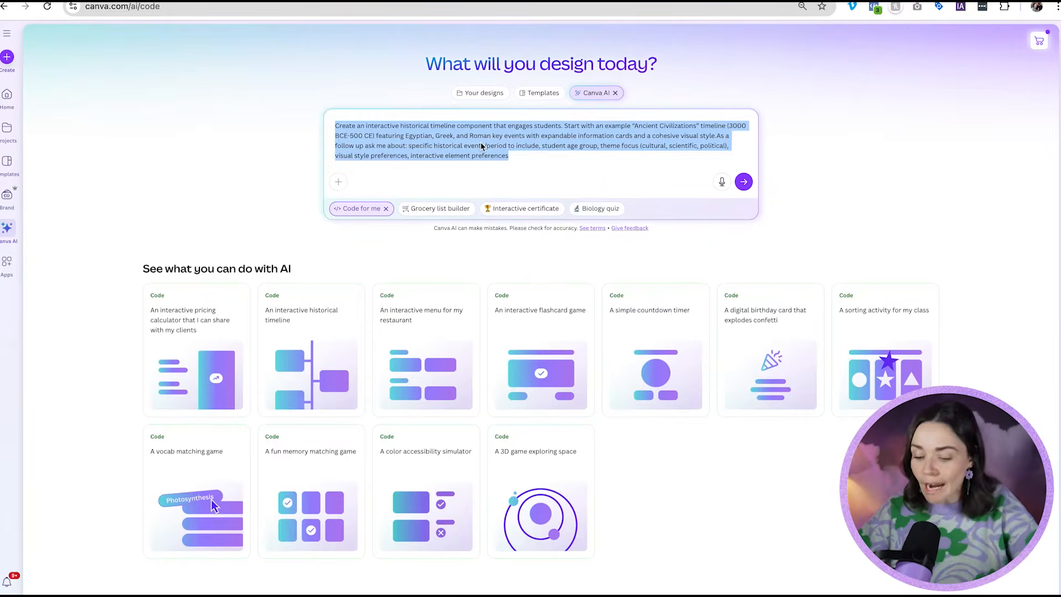
key(BackSpace)
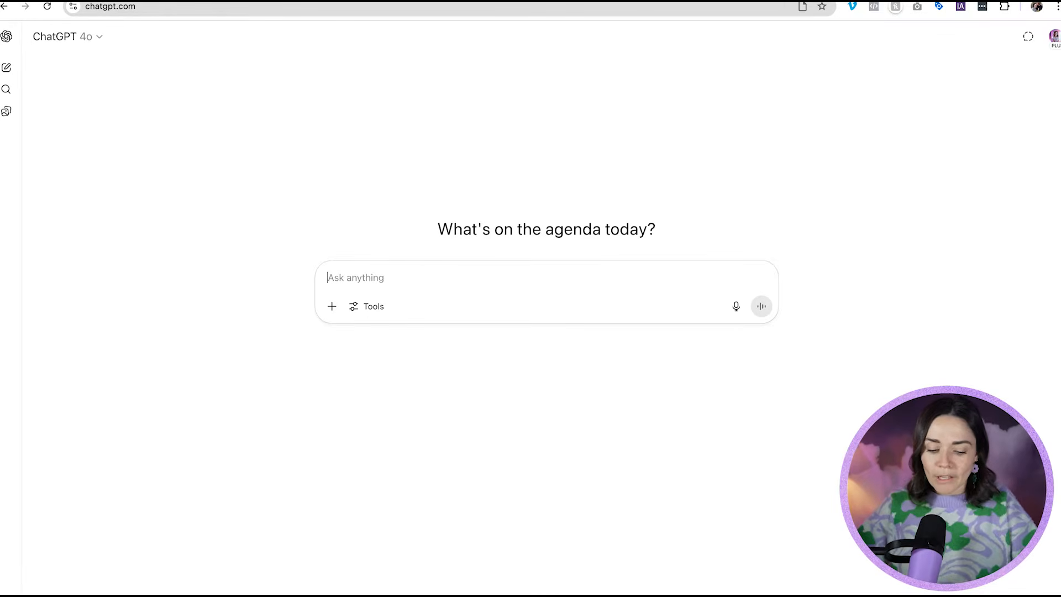
In ChatGPT, request AI coder instructions for a short, fun, encouraging quiz testing students' knowledge of Canva shortcuts, in brand colours with lots of purple.
text(help me write instructions for an AI coder to create a quiz that i can test my students knowledge of)
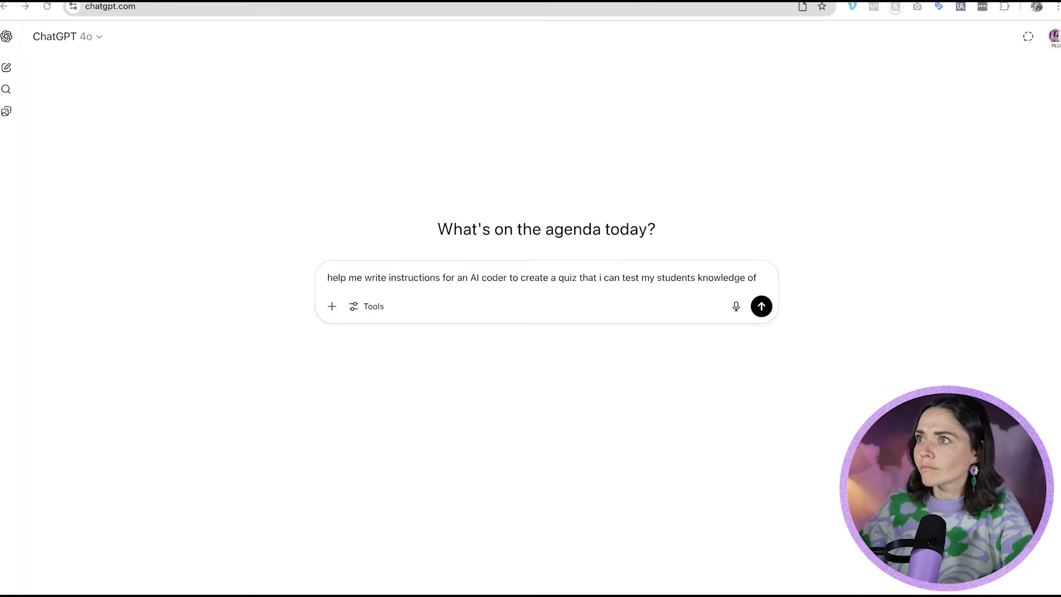
text( canva shortcuts. make it in my branding colours - lots of purple! make it short, fun and encouraging.)
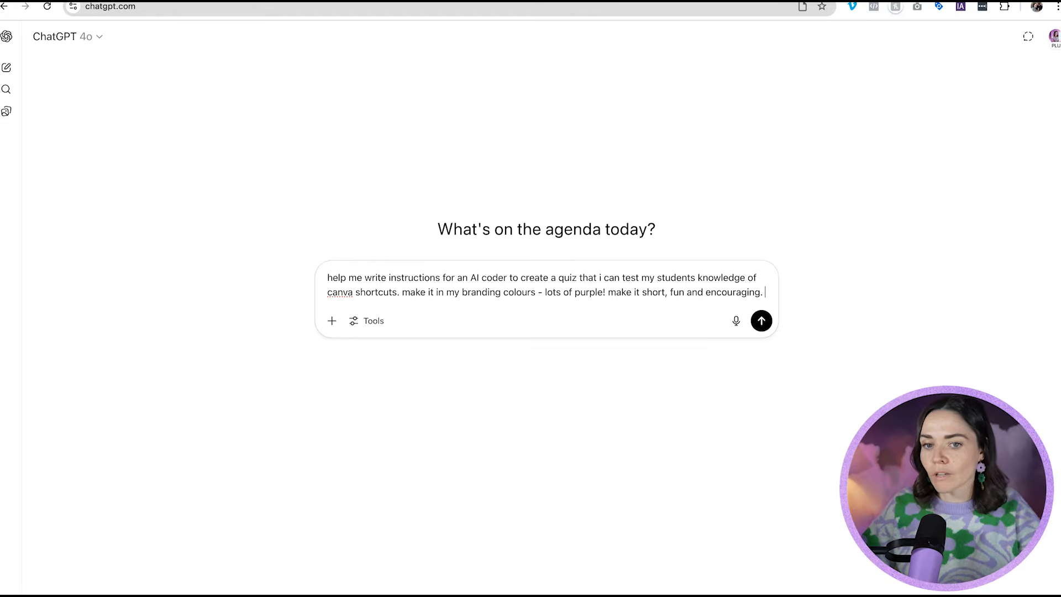
key(Return)
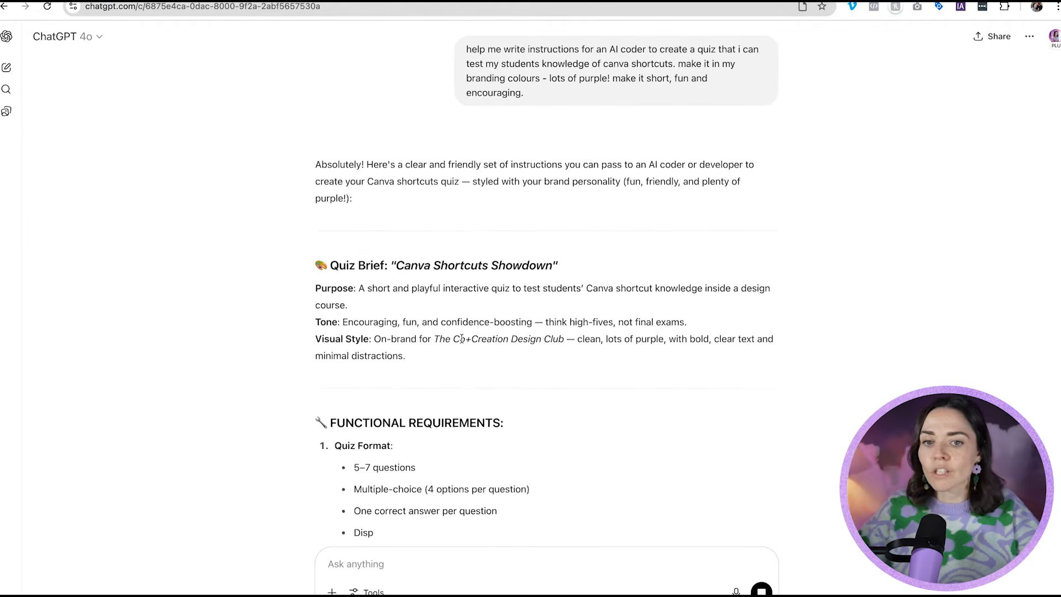
Select the generated quiz brief from the "Canva Shortcuts Showdown" heading through the Tech Notes.
drag(434, 297, 565, 298)
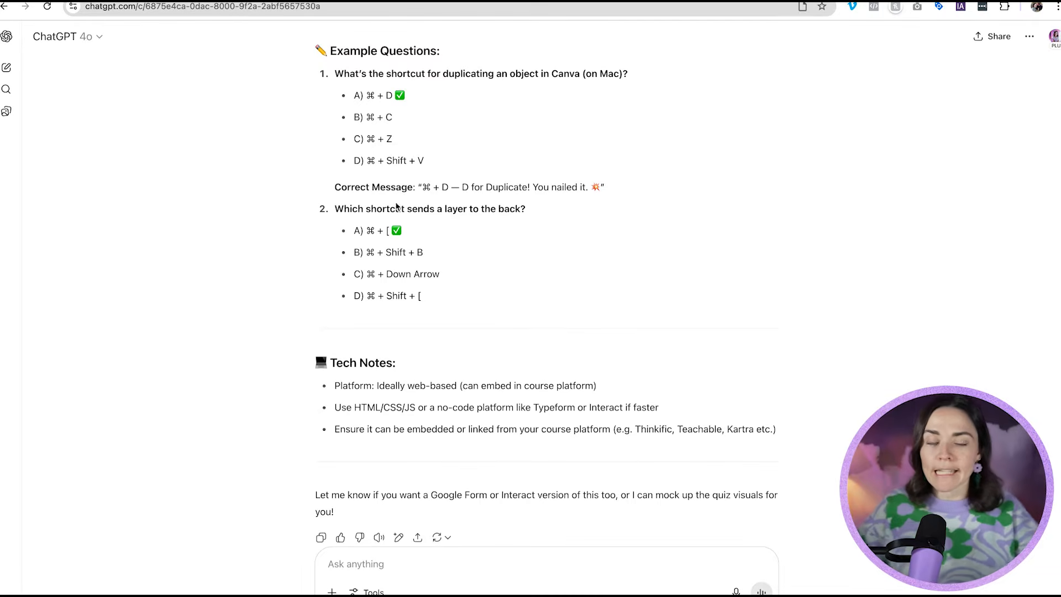
drag(441, 305, 324, 209)
click(419, 276)
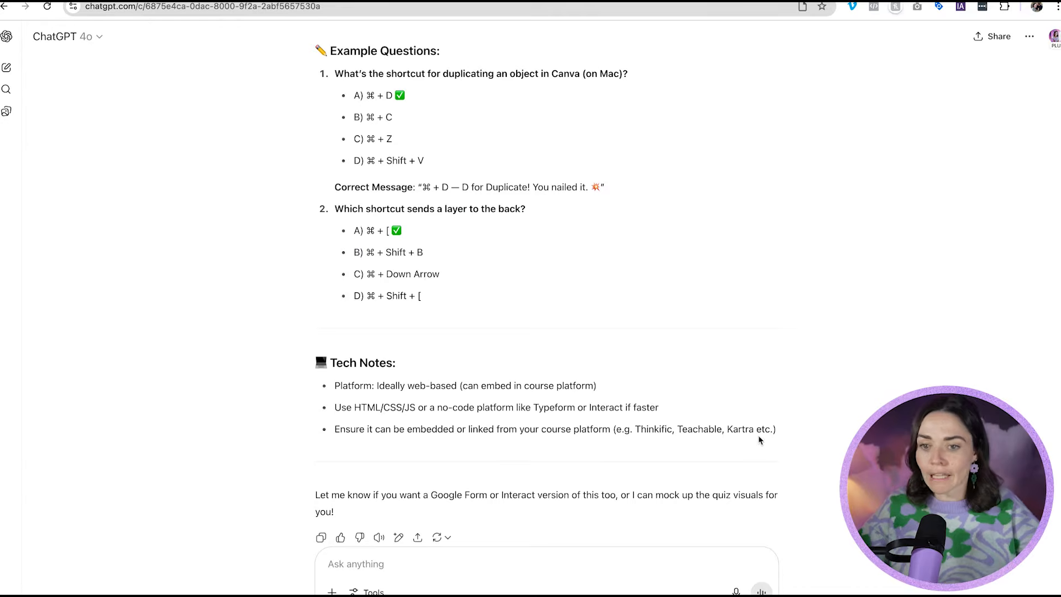
drag(660, 410, 371, 188)
scroll(367, 204, up, 13)
scroll(368, 204, up, 1)
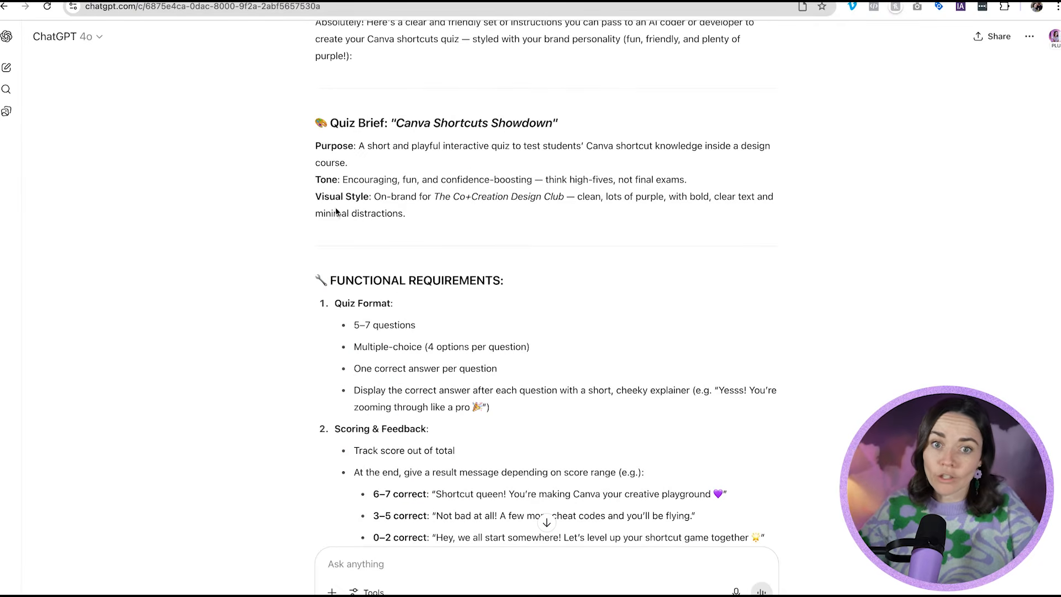
shift+click(318, 123)
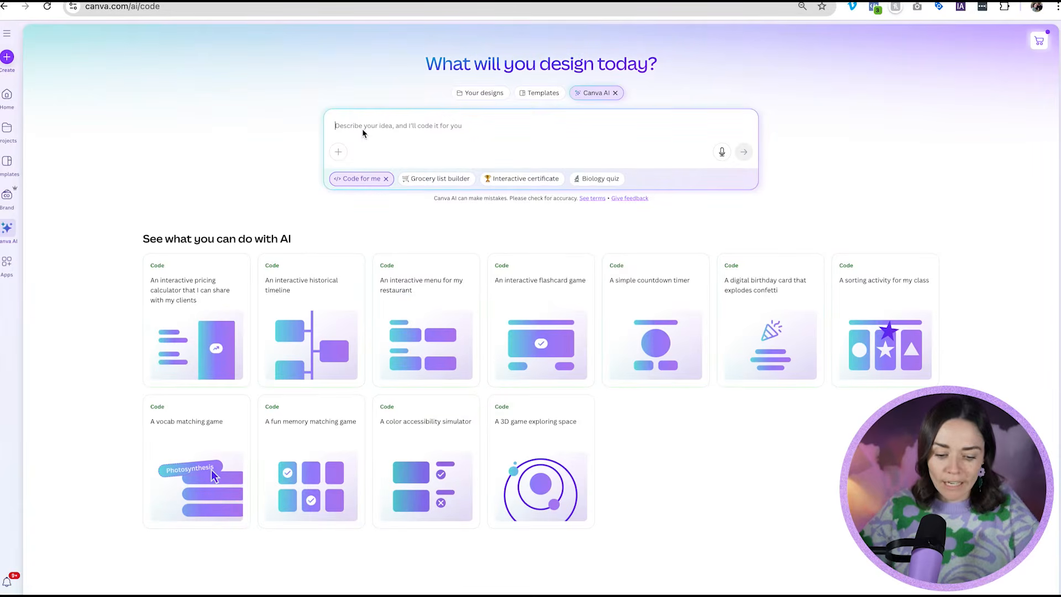
Paste the quiz brief into the Canva AI prompt and delete "On-brand for The Co+Creation Design Club —" from its Visual Style line.
key(ctrl+v)
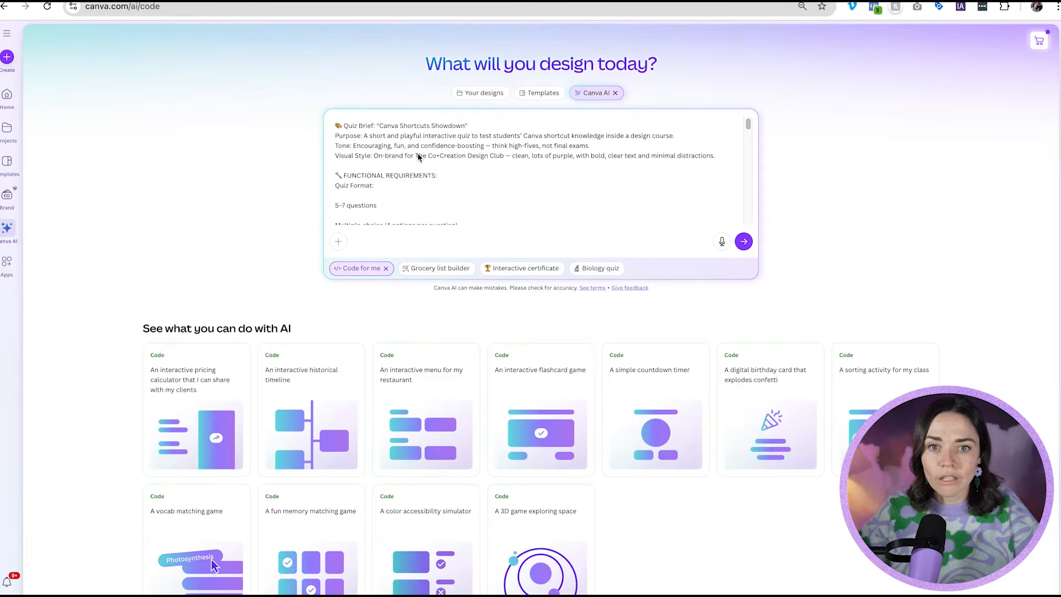
triple_click(348, 157)
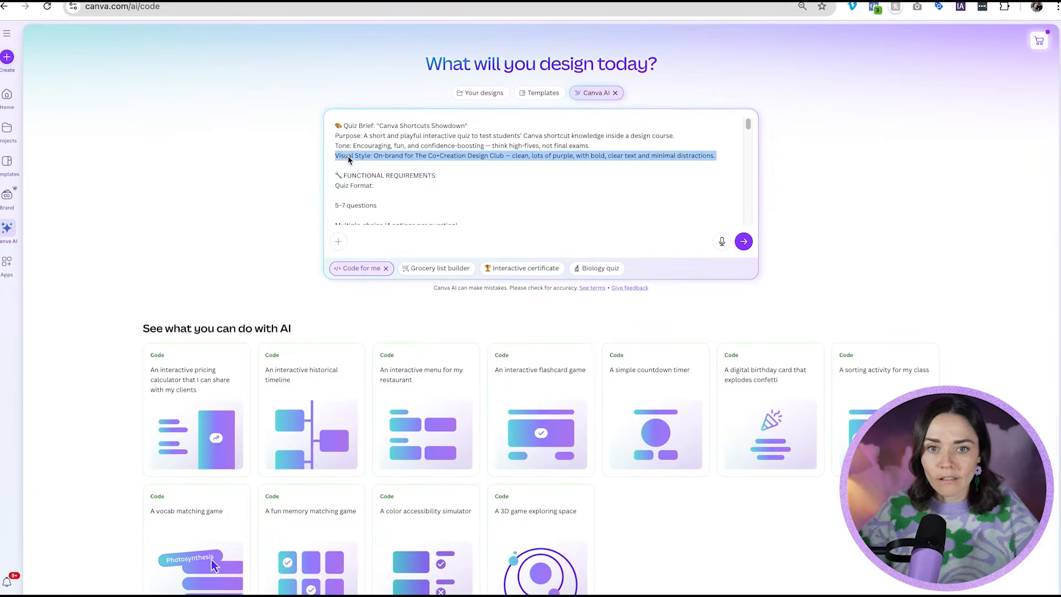
click(403, 157)
drag(374, 158, 512, 159)
key(BackSpace)
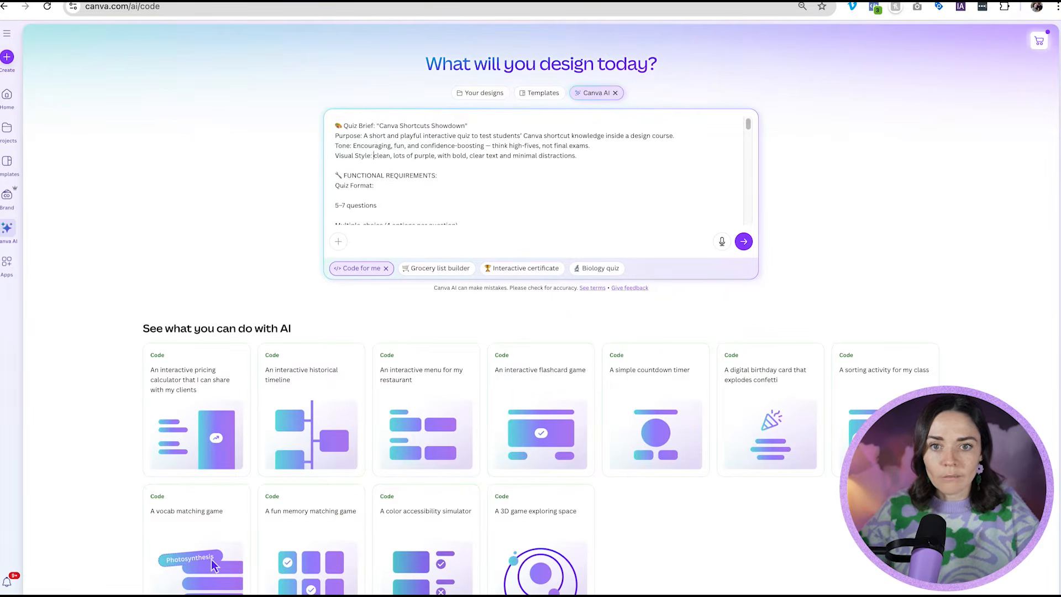
Delete the Tech Notes section, including its platform and HTML/CSS/JS lines, from the end of the pasted brief.
scroll(405, 170, down, 1)
scroll(450, 180, down, 5)
scroll(432, 166, down, 15)
scroll(432, 166, down, 15)
scroll(426, 170, down, 2)
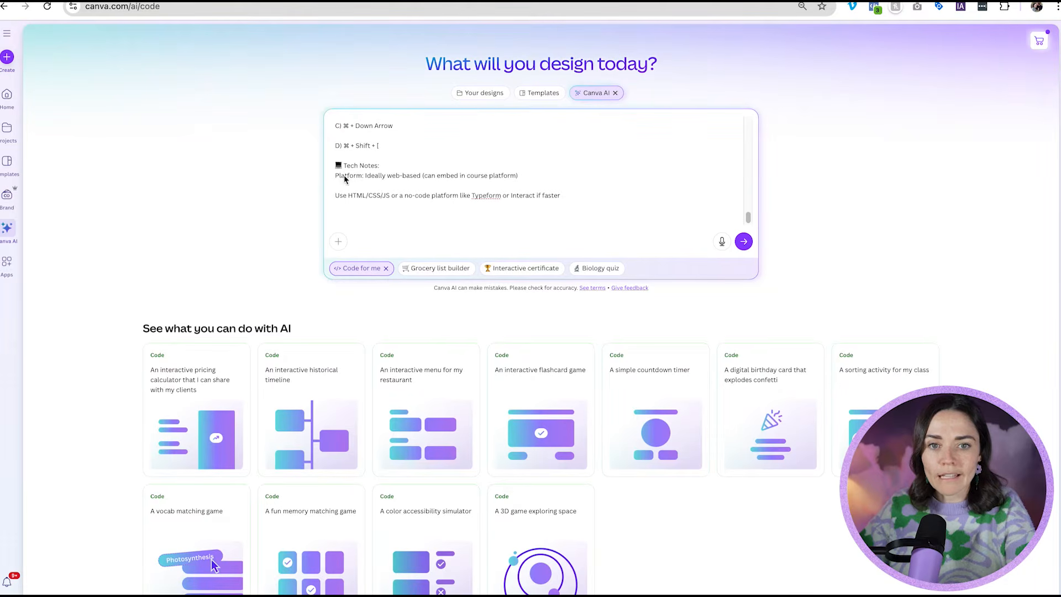
drag(334, 166, 575, 204)
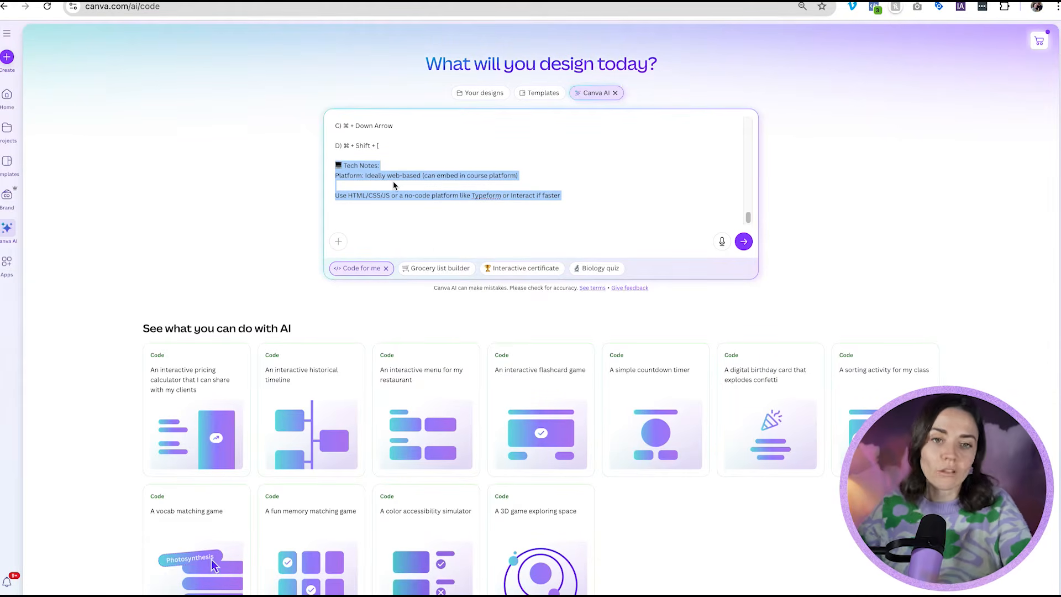
key(BackSpace)
Review the brief's Example Questions section and submit the edited brief to generate the quiz.
scroll(388, 191, up, 5)
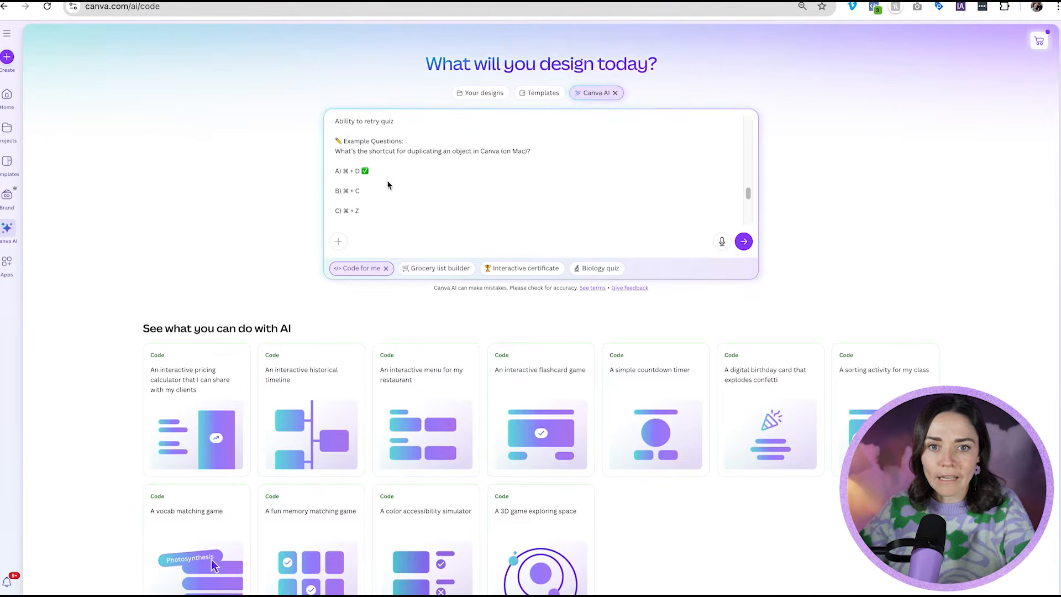
scroll(364, 158, up, 2)
click(415, 162)
drag(414, 167, 347, 167)
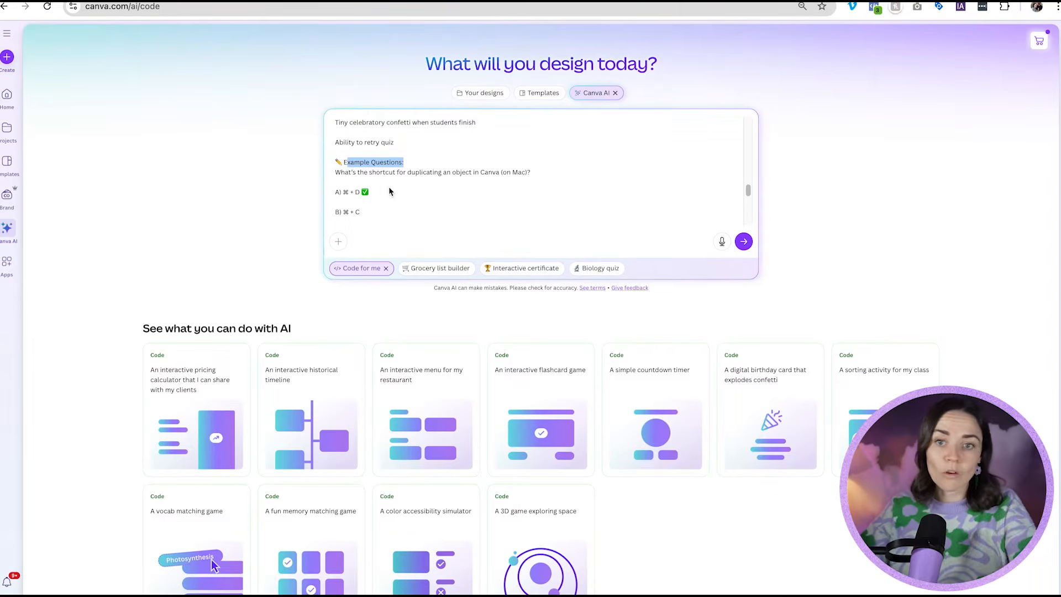
click(478, 184)
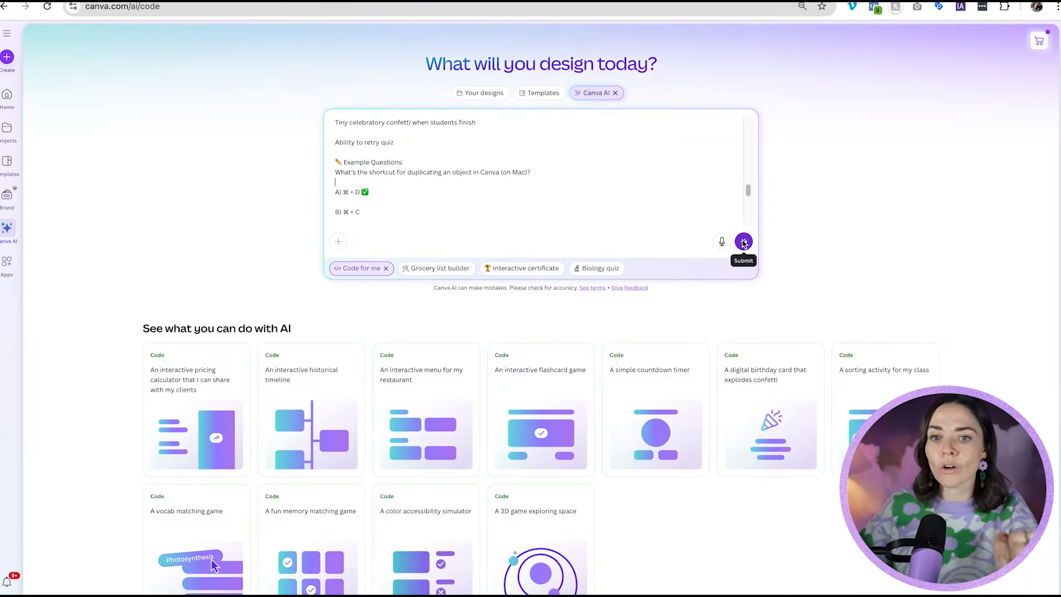
click(744, 241)
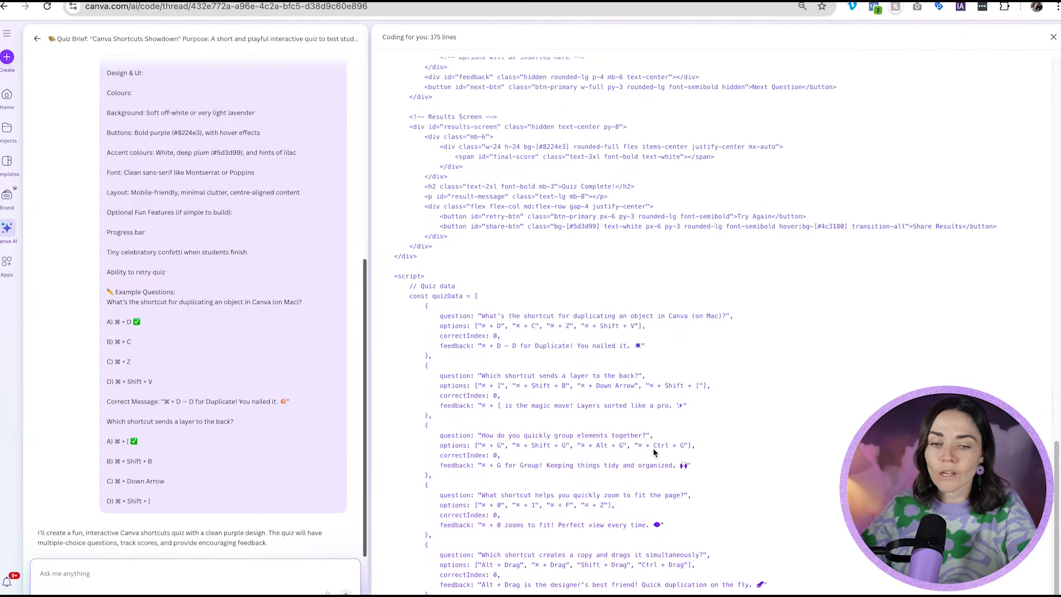
scroll(503, 291, up, 6)
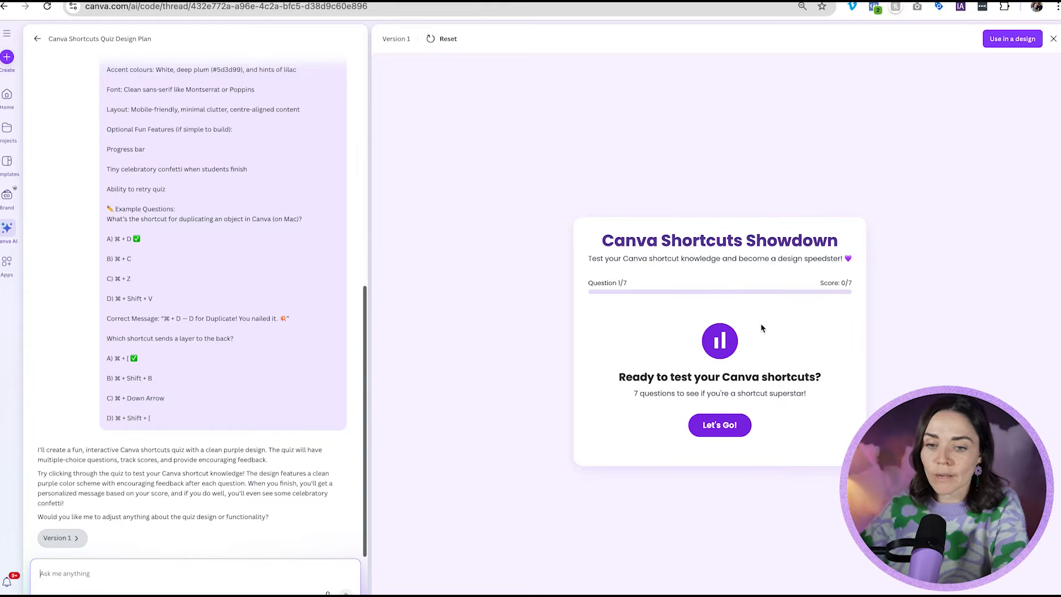
Start the generated quiz and answer the first three questions with ⌘ + D, ⌘ + [ and ⌘ + G.
click(718, 428)
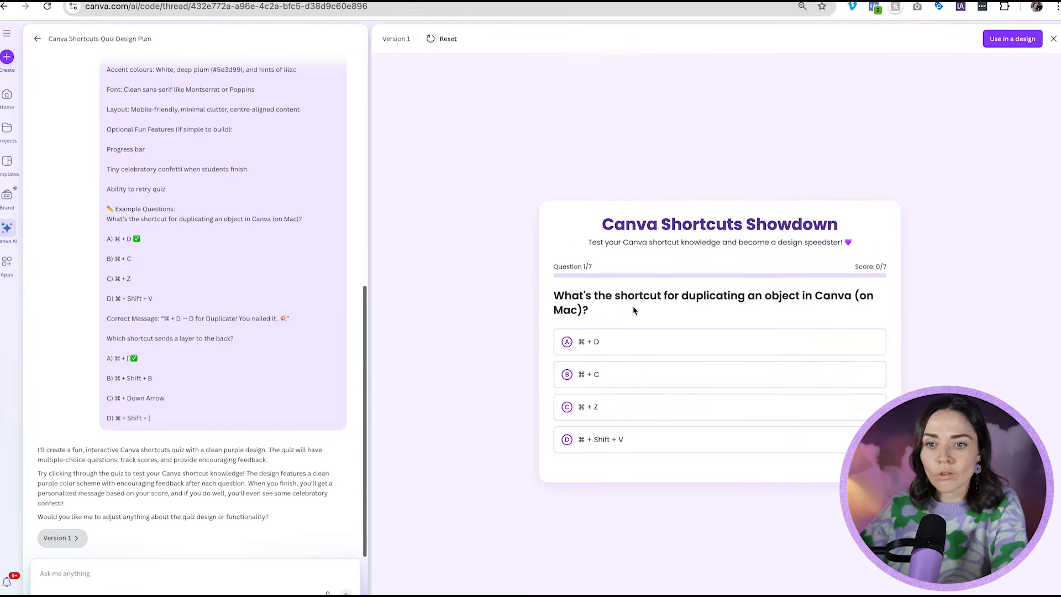
click(634, 340)
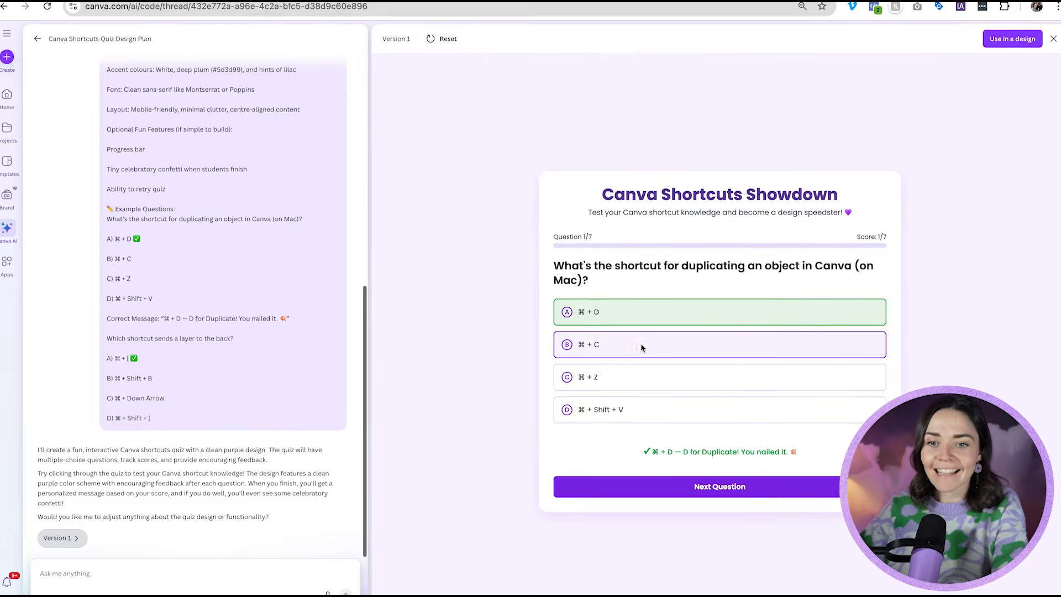
click(718, 488)
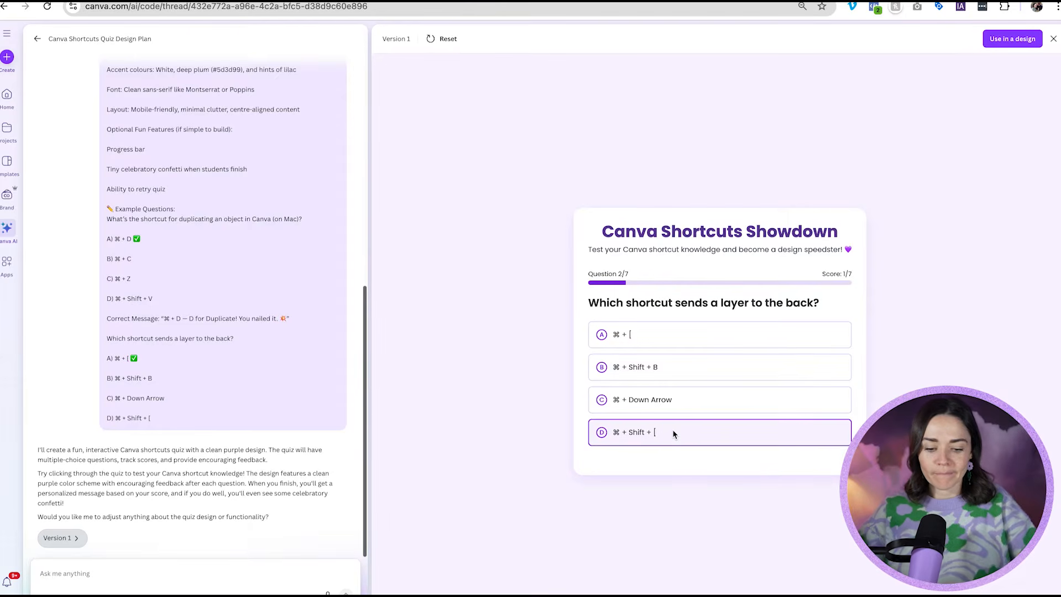
click(686, 343)
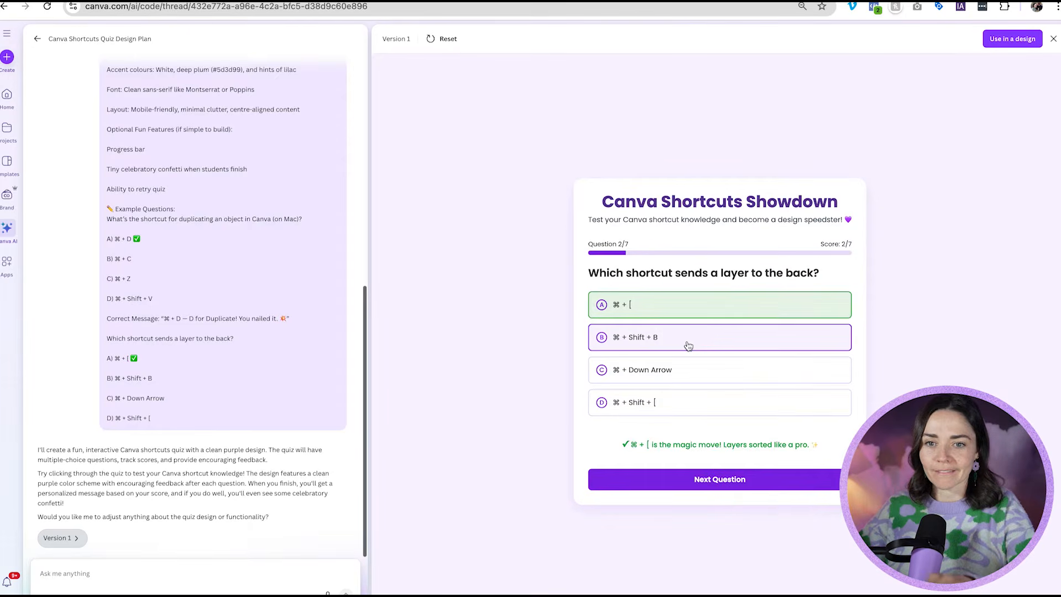
click(698, 481)
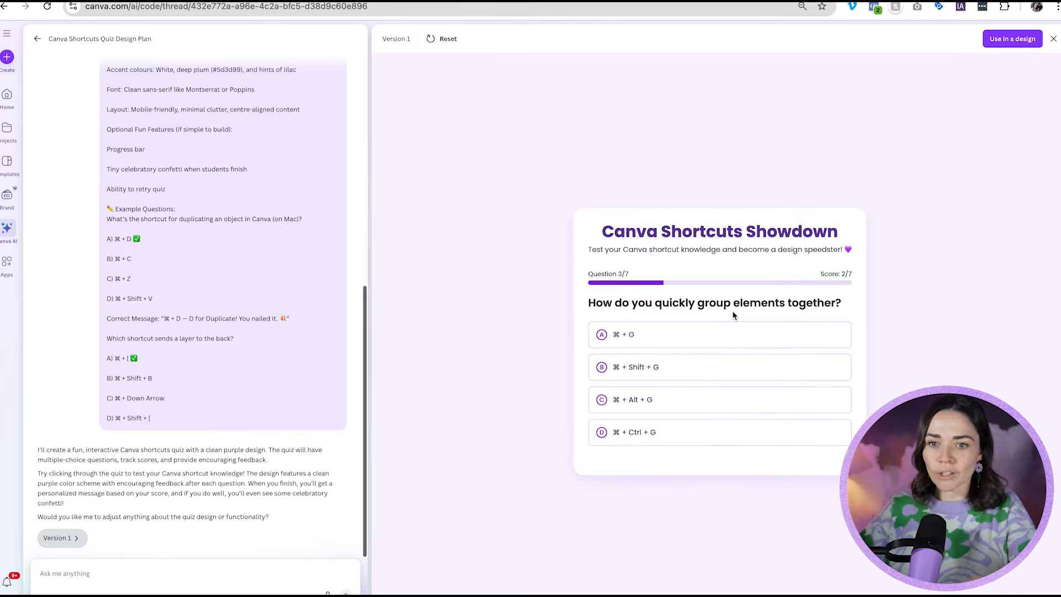
click(686, 341)
click(718, 480)
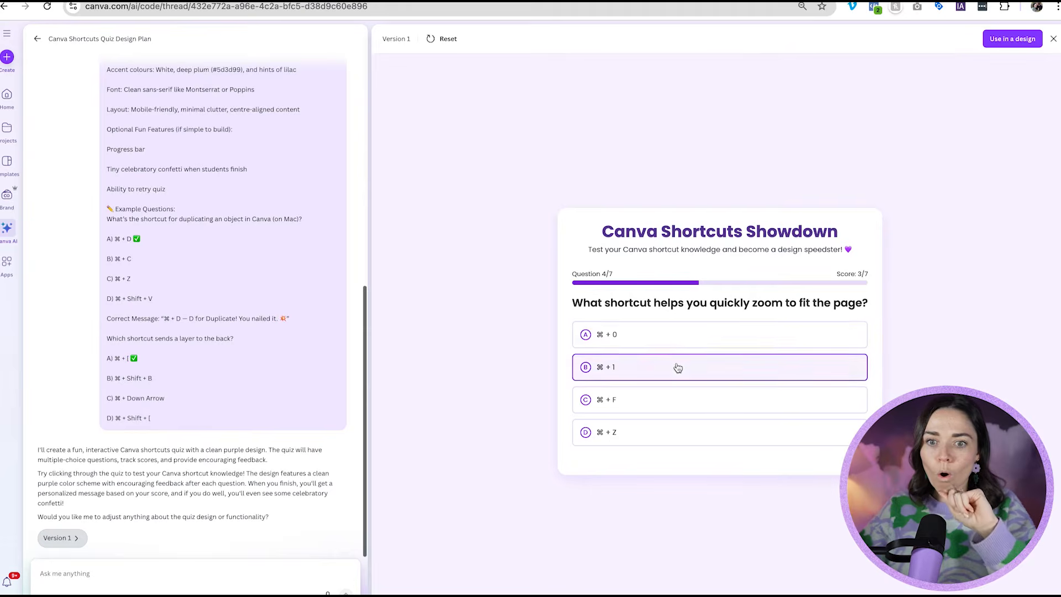
Answer the remaining quiz questions with ⌘ + 0, Alt + Drag, ⌘ + U and ⌘ + Alt + C, and proceed to the results.
click(665, 338)
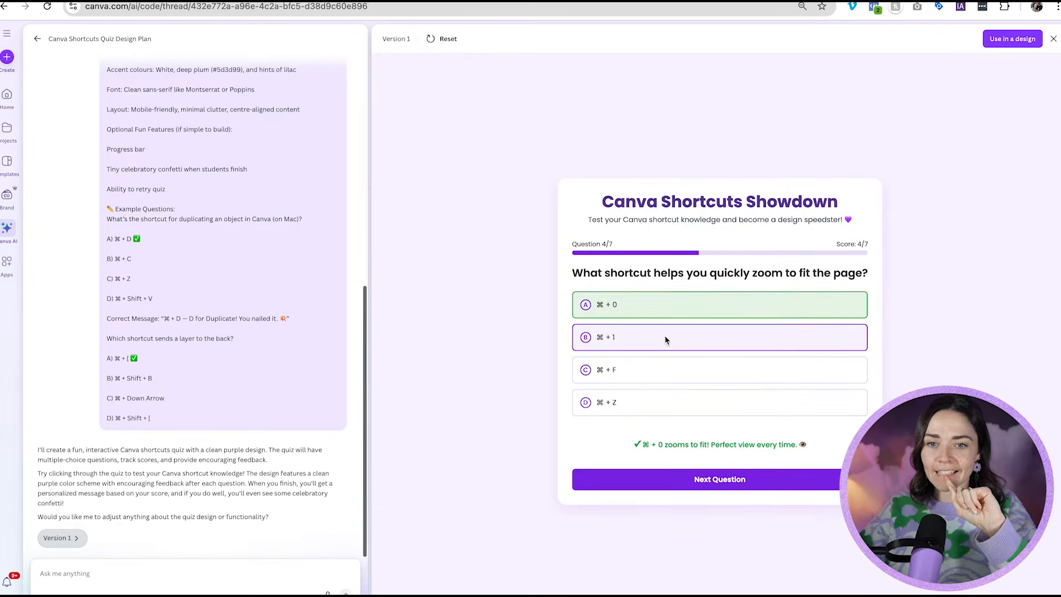
click(792, 473)
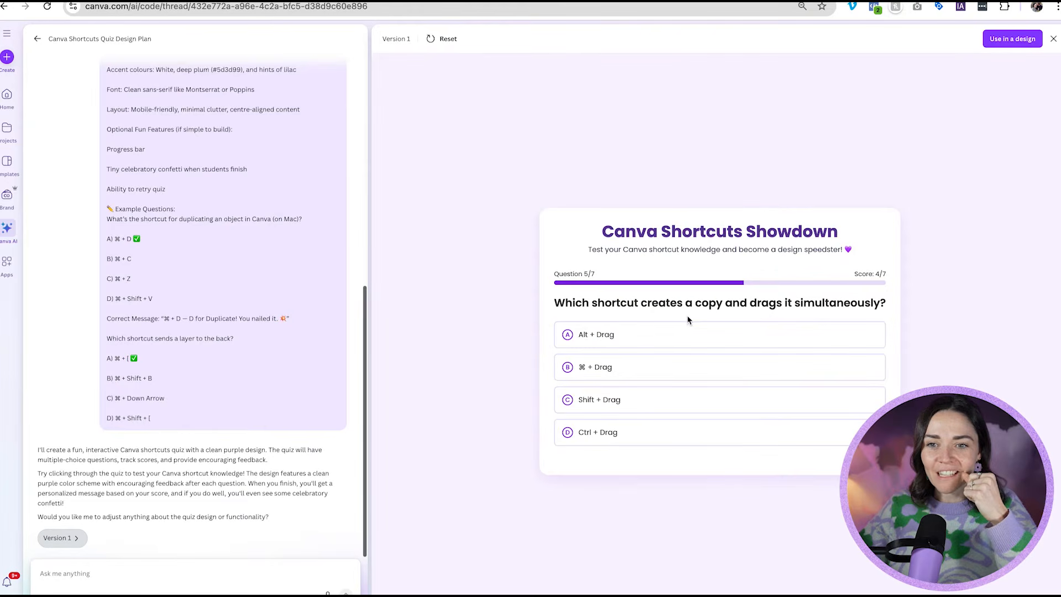
click(641, 331)
click(717, 480)
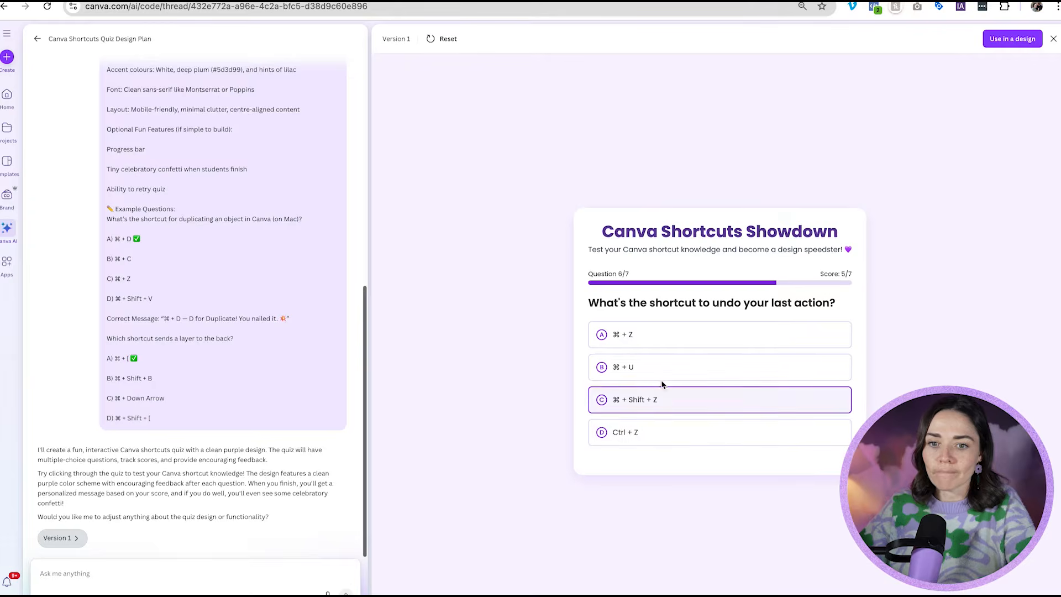
click(644, 369)
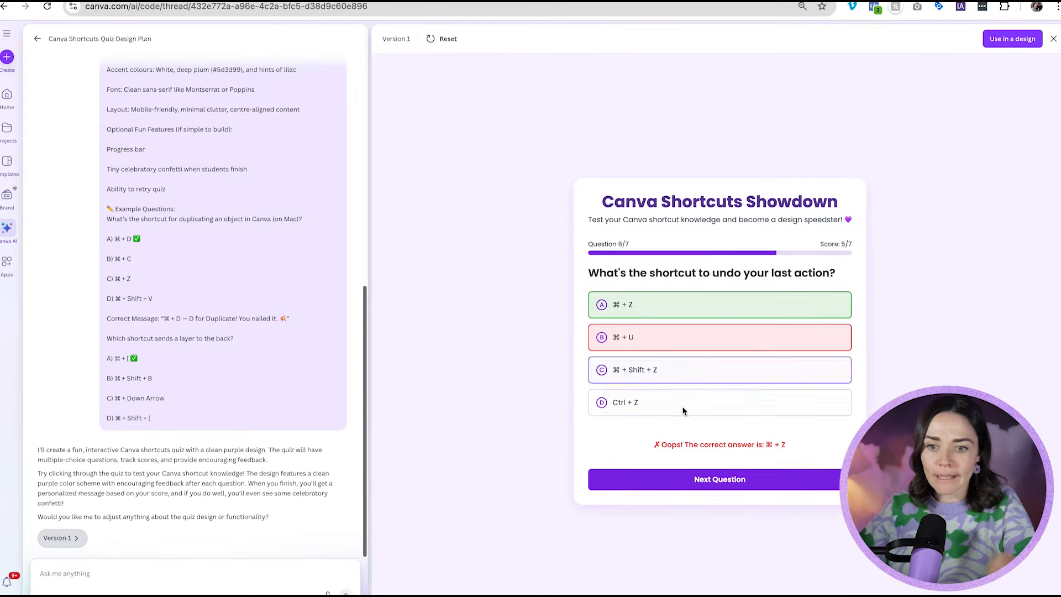
click(720, 478)
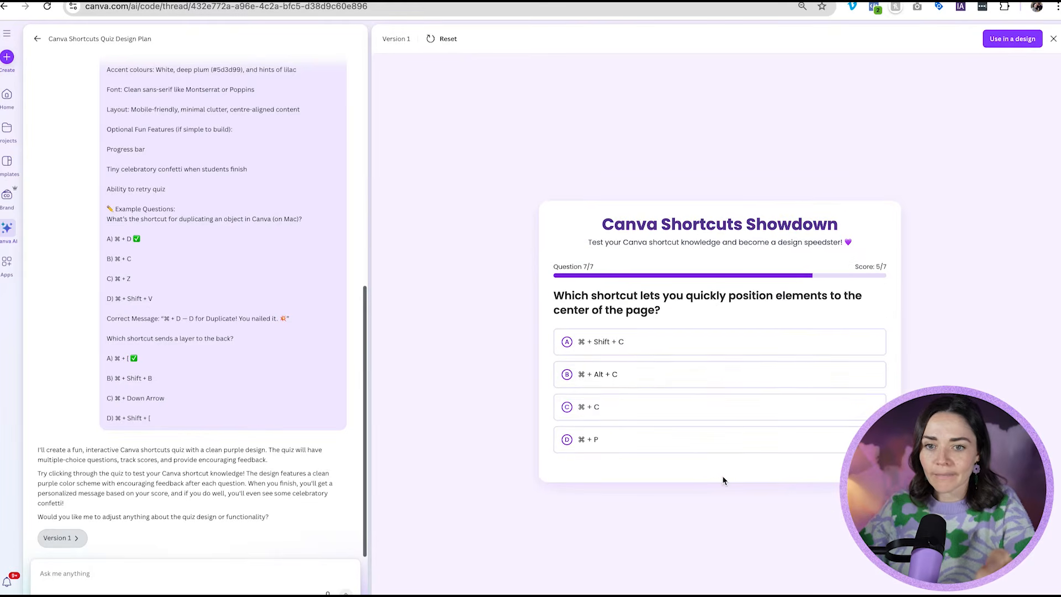
click(647, 383)
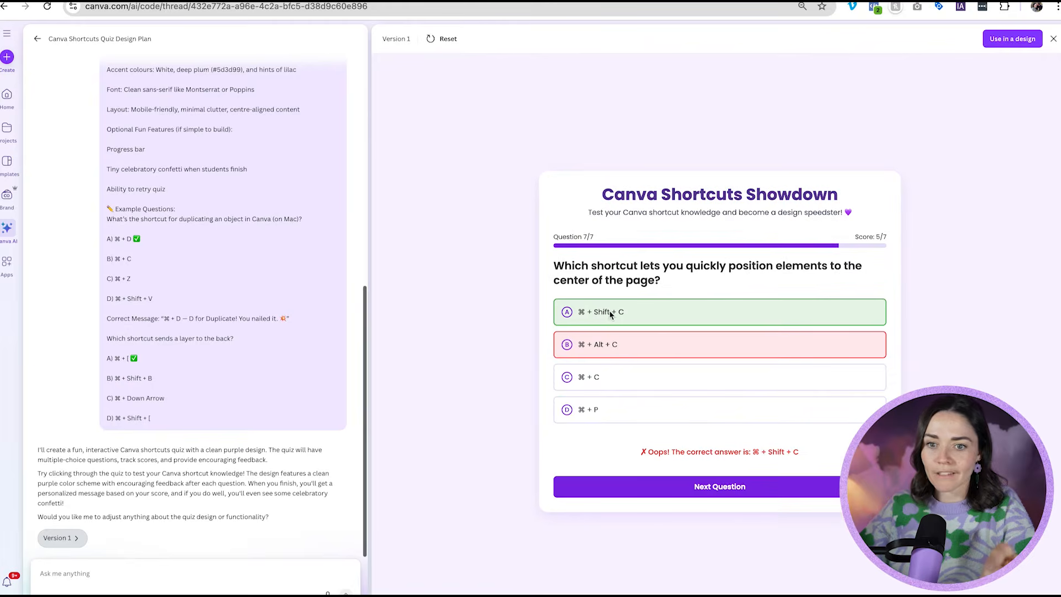
click(707, 486)
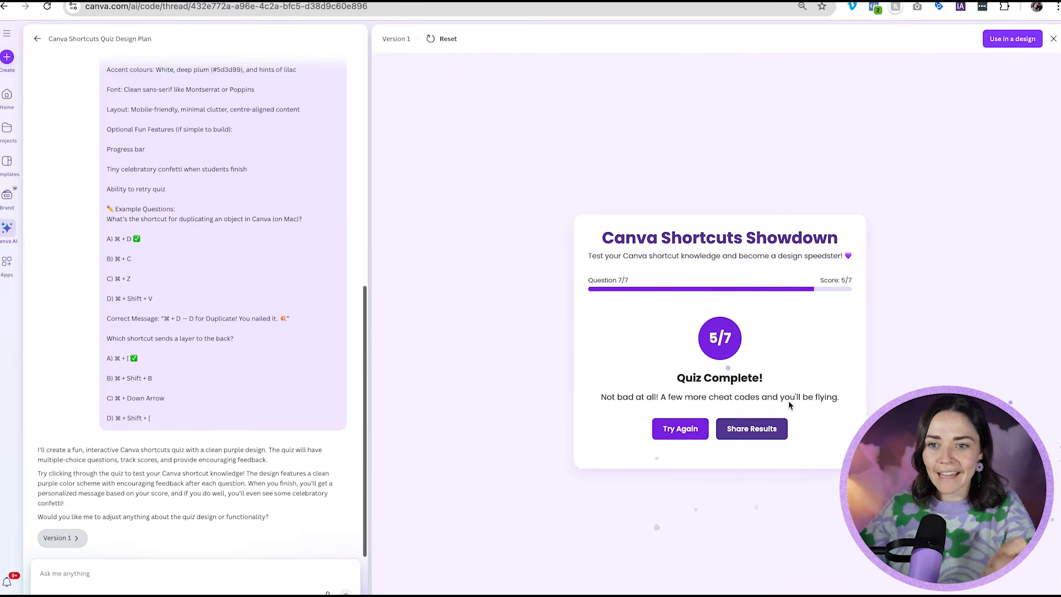
Retake the quiz with wrong answers through to the results screen and test the Share Results option.
click(684, 434)
click(724, 429)
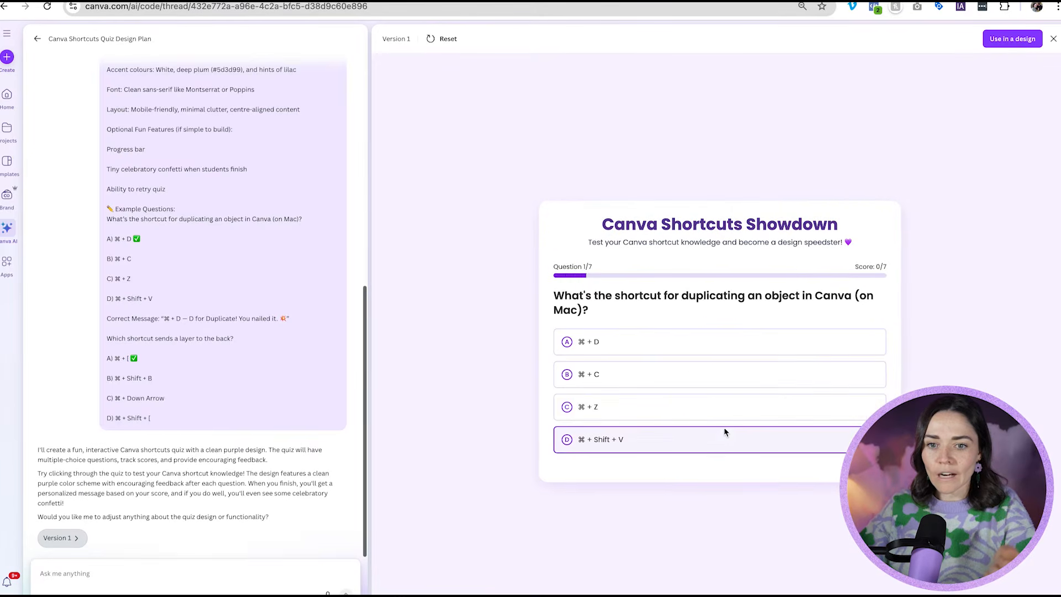
click(724, 400)
click(743, 485)
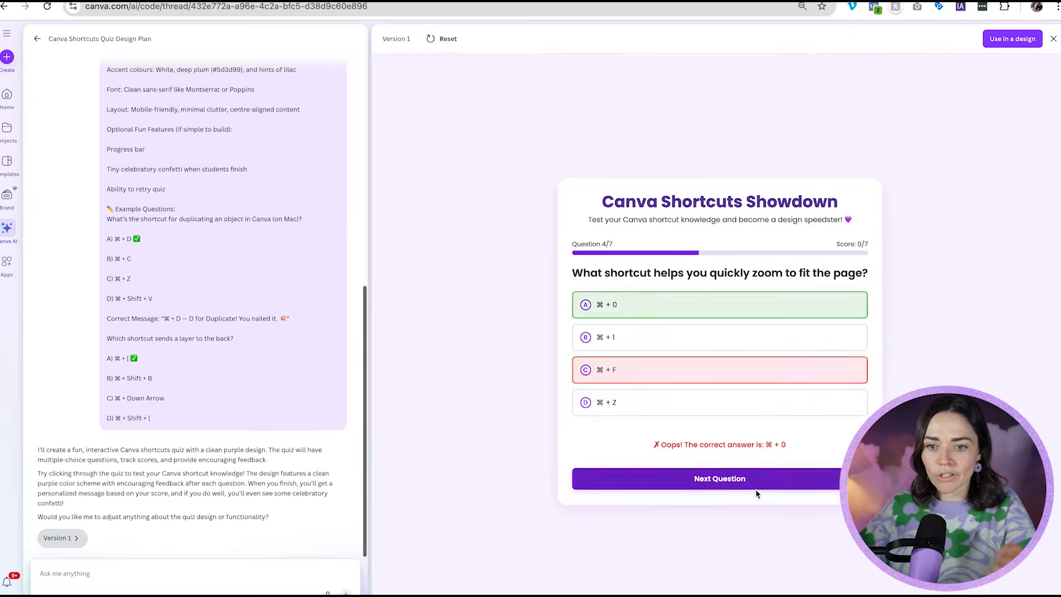
click(755, 469)
click(754, 400)
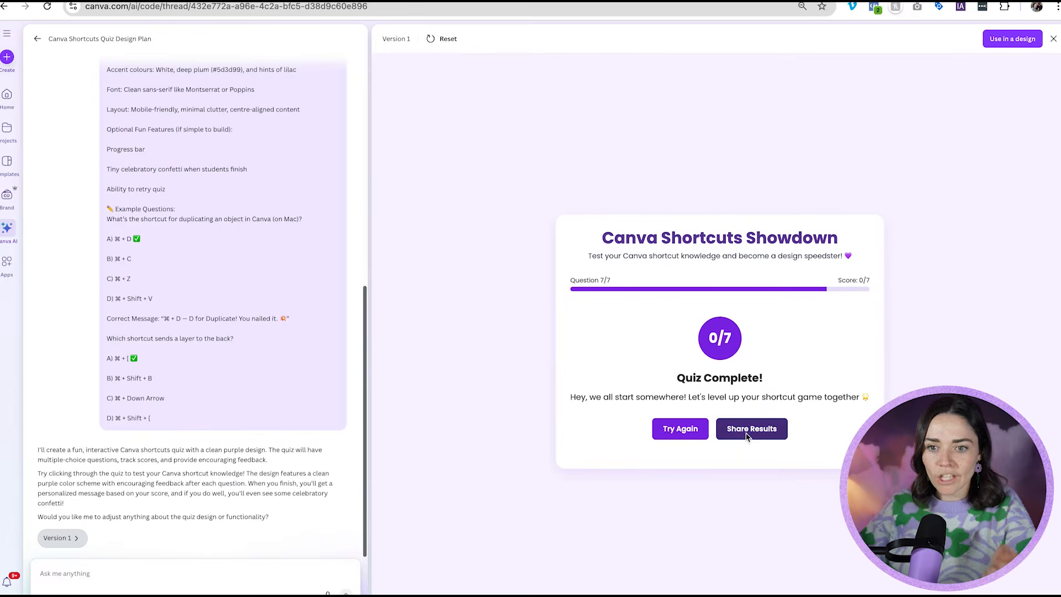
click(757, 433)
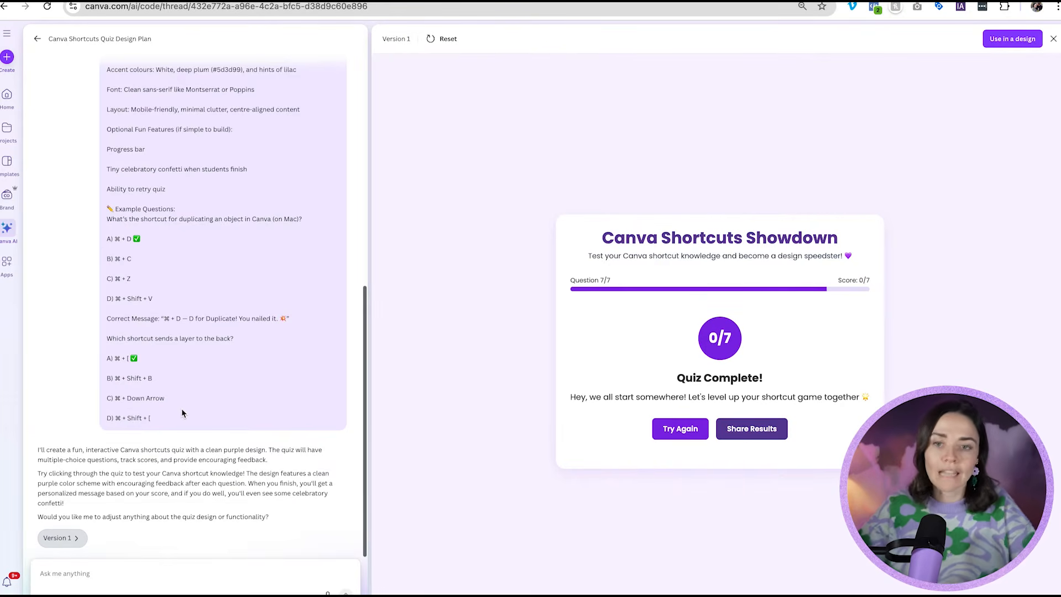
Draft a follow-up prompt asking to remove the "share results" button, complete the progress tracker at the end, and remove the intro page's purple circle icon.
click(166, 567)
text(Amazing!)
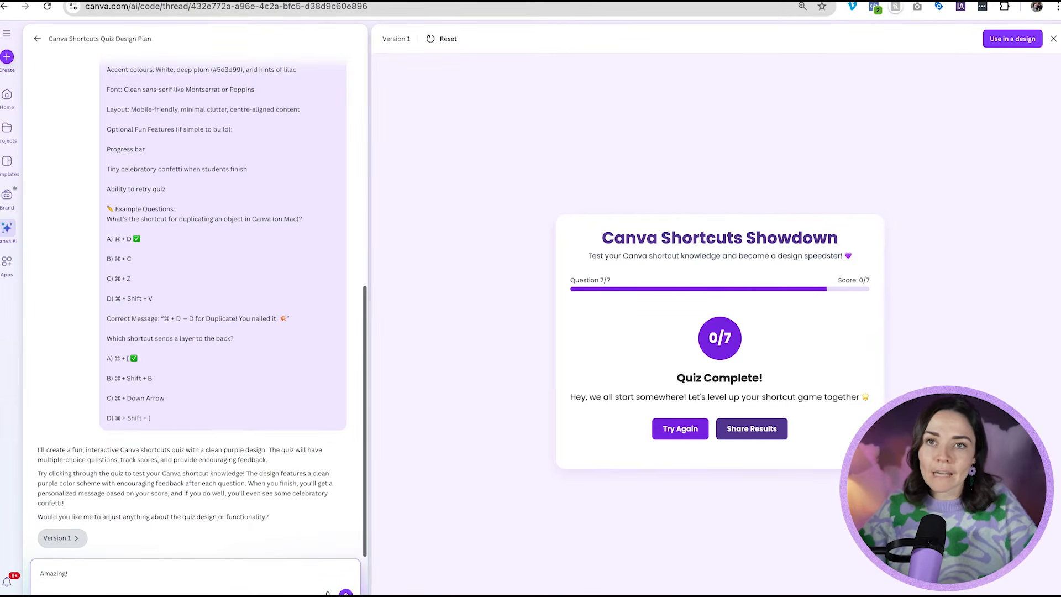
key(shift+Return)
text(Please remove "share results" button)
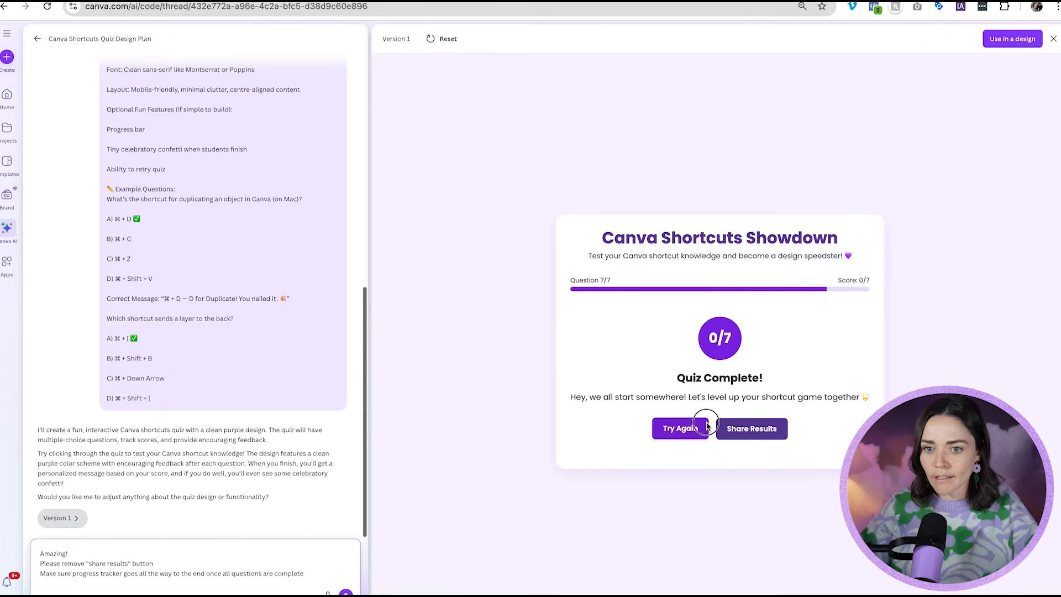
click(683, 429)
key(shift+Return)
text(Remove purple circle icon on intro page)
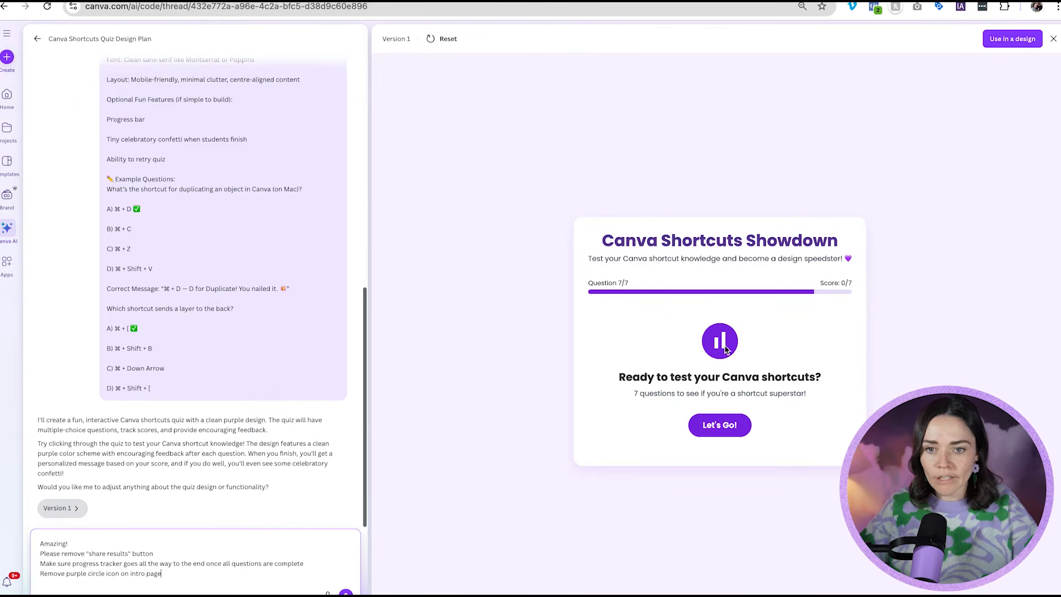
Add a request to change "Canva Shortcuts Showdown" to "Canva Shortcuts Tester" and submit the follow-up prompt.
click(166, 575)
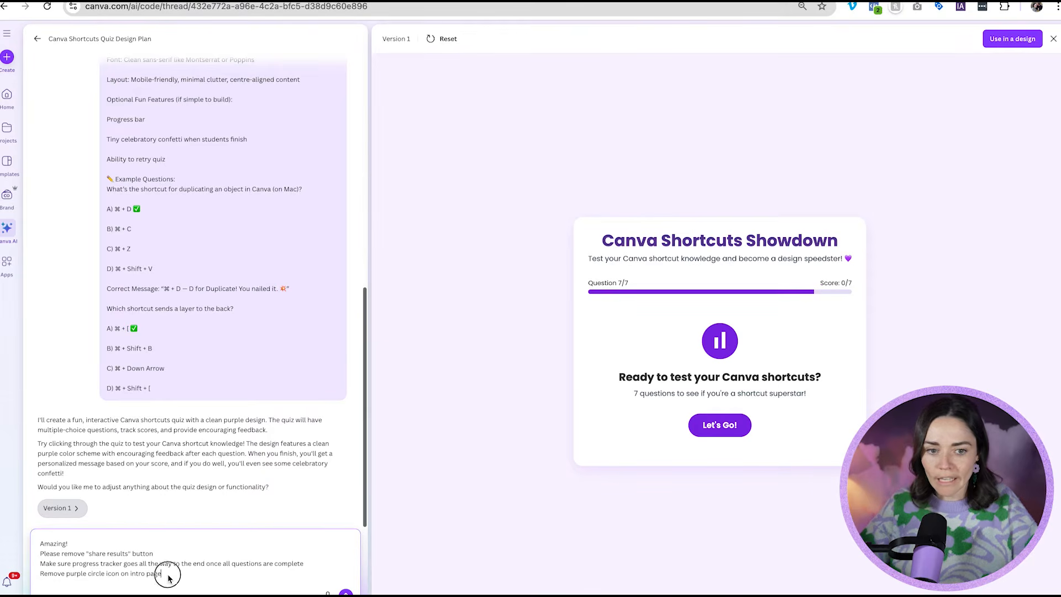
key(shift+Return)
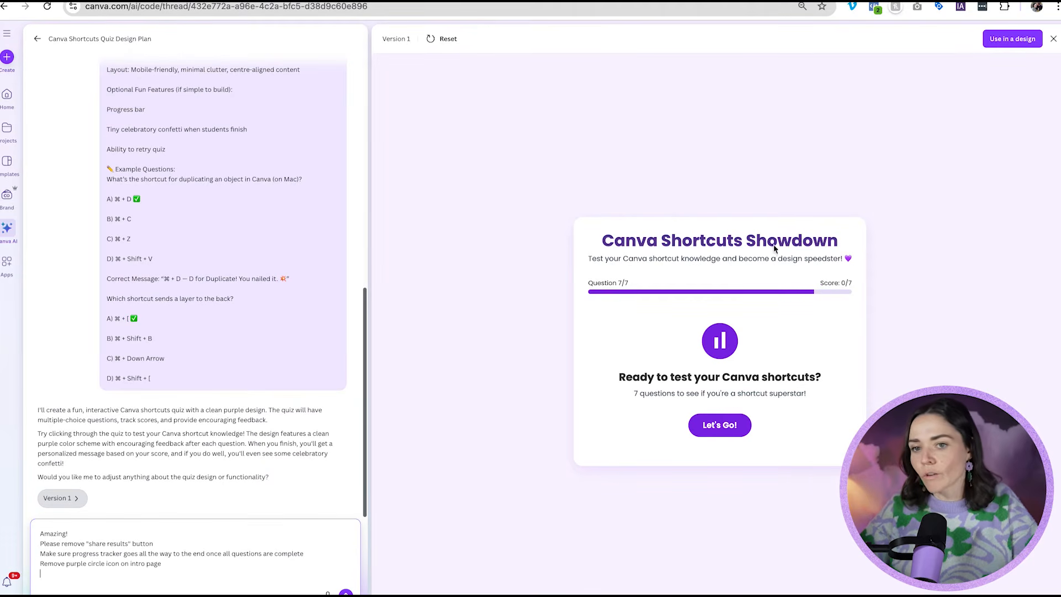
drag(603, 242, 850, 243)
key(super+c)
click(255, 573)
text(Change ")
key(super+v)
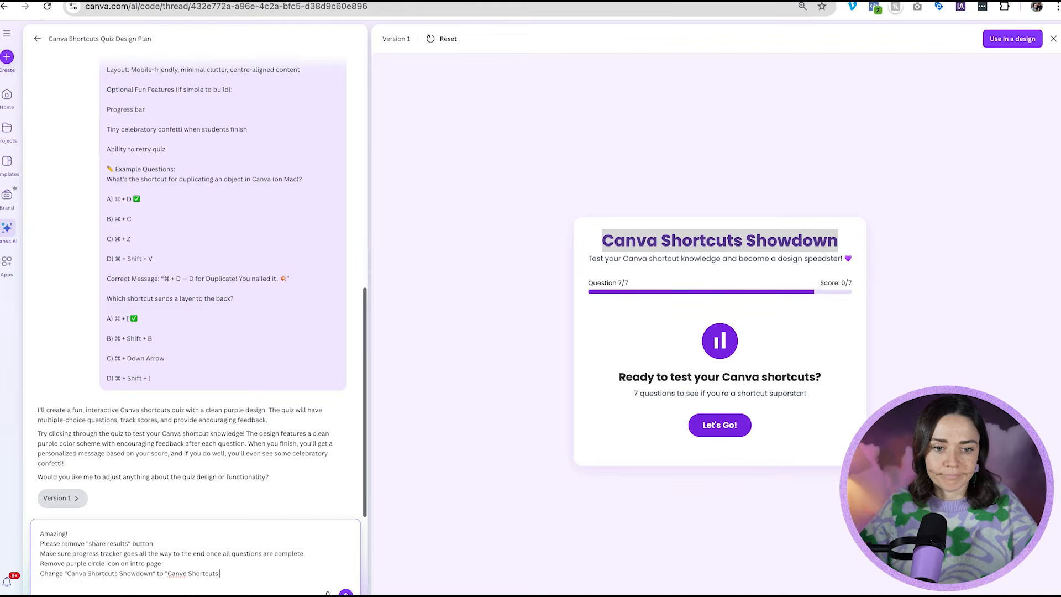
key(BackSpace)
text(a)
click(264, 576)
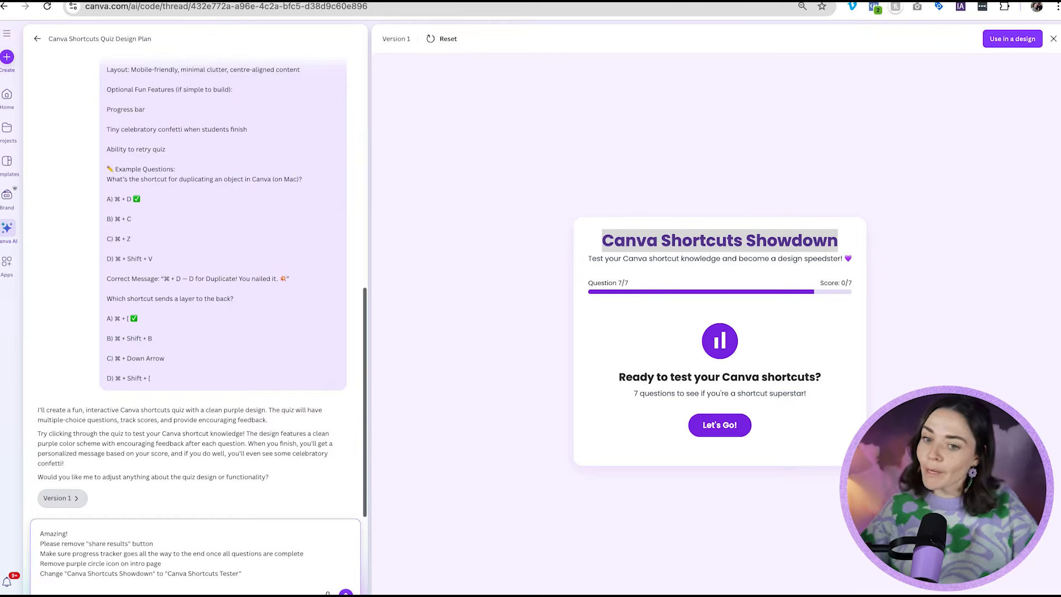
key(Return)
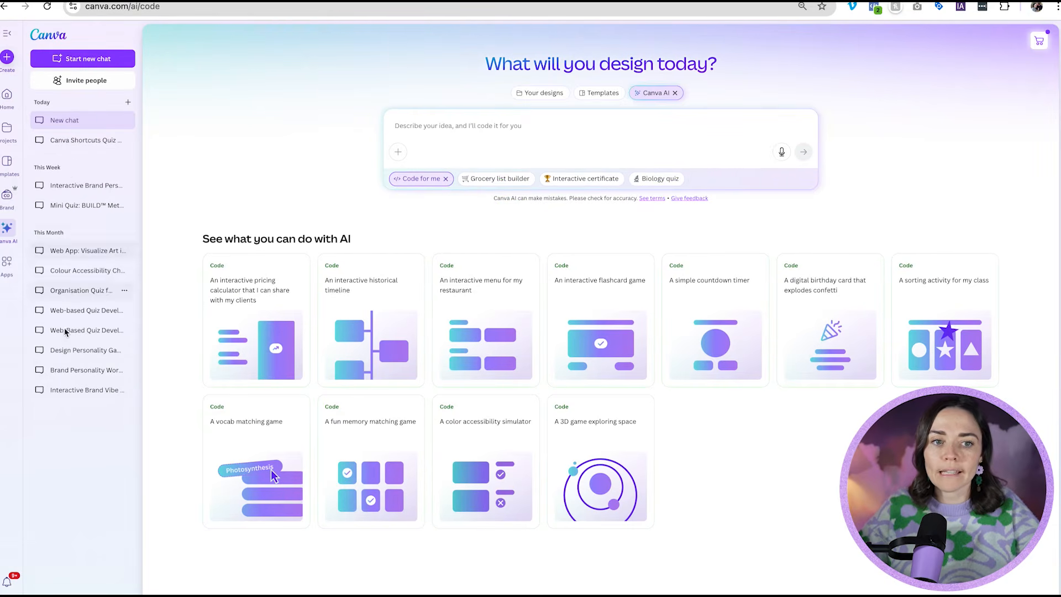
Open Version 3 of the Mini Quiz: BUILD™ Method chat and use it in a Presentation design.
click(69, 206)
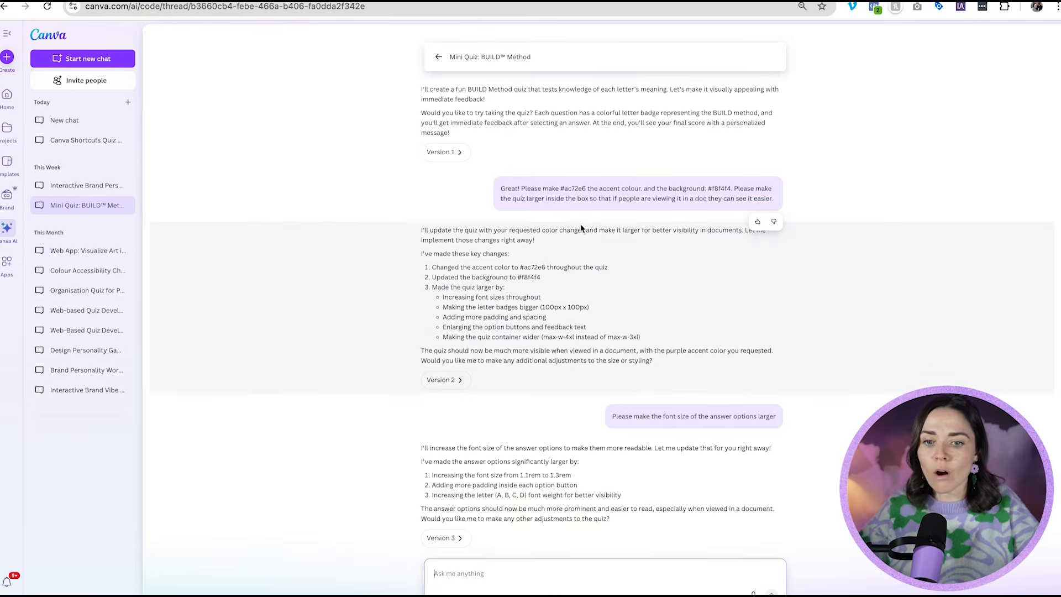
click(455, 543)
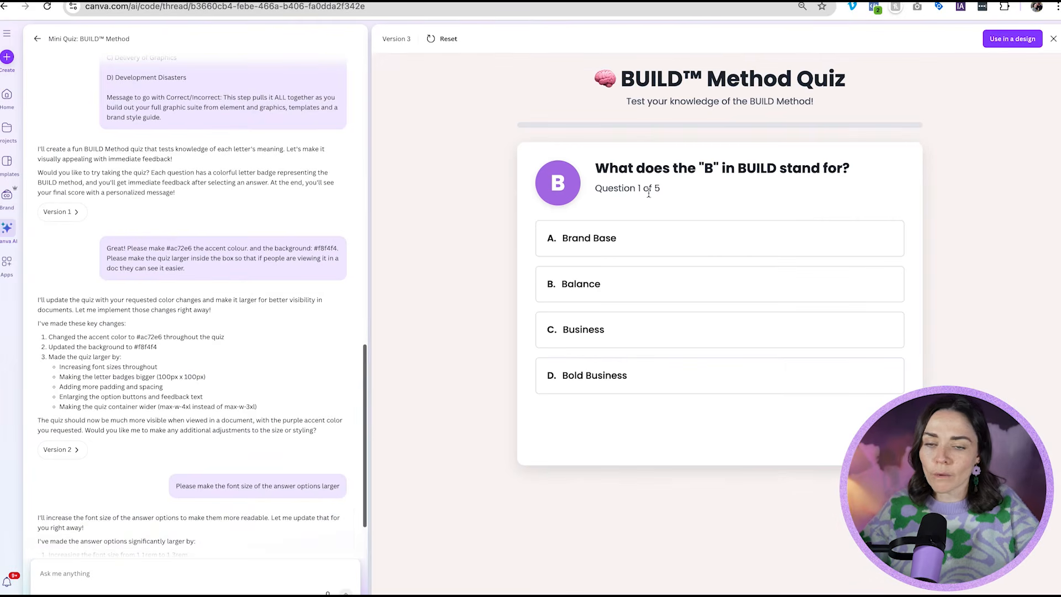
click(1015, 40)
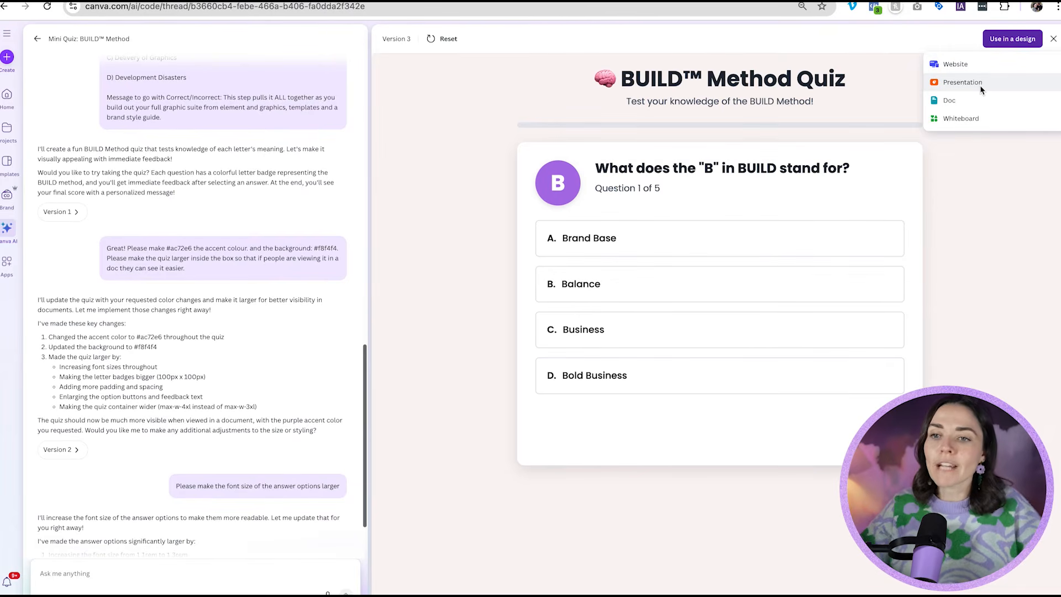
click(973, 85)
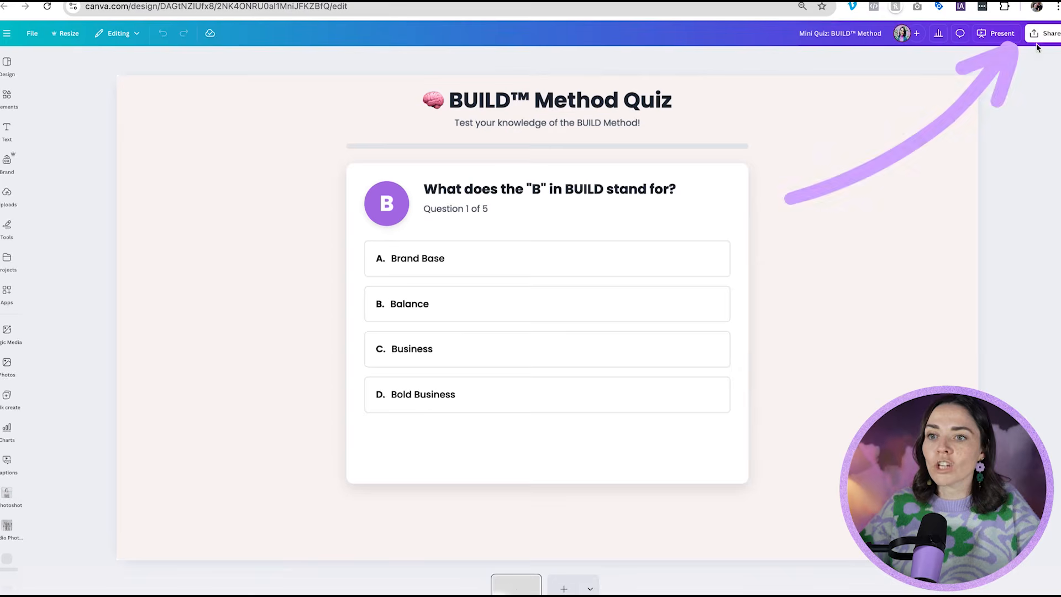
Create and copy a public view link for the BUILD™ Method quiz, and open it in a new browser tab.
click(1043, 35)
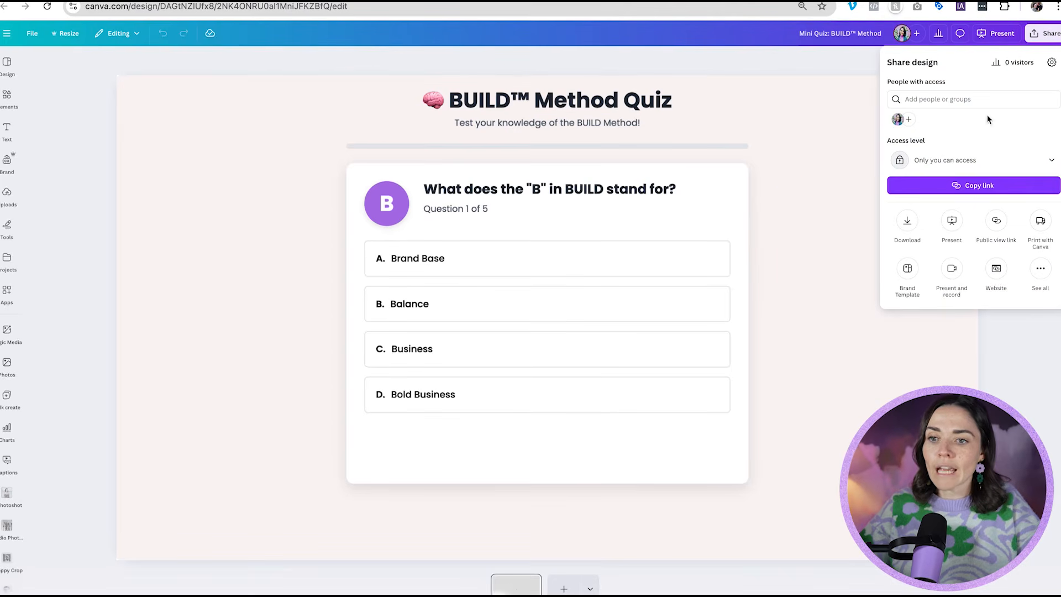
click(992, 228)
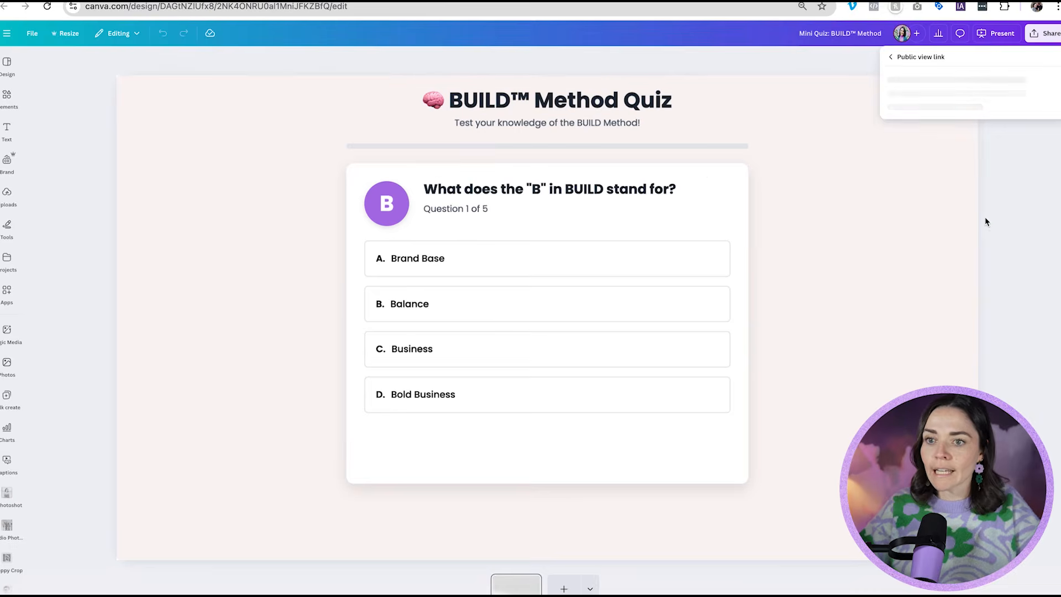
click(975, 233)
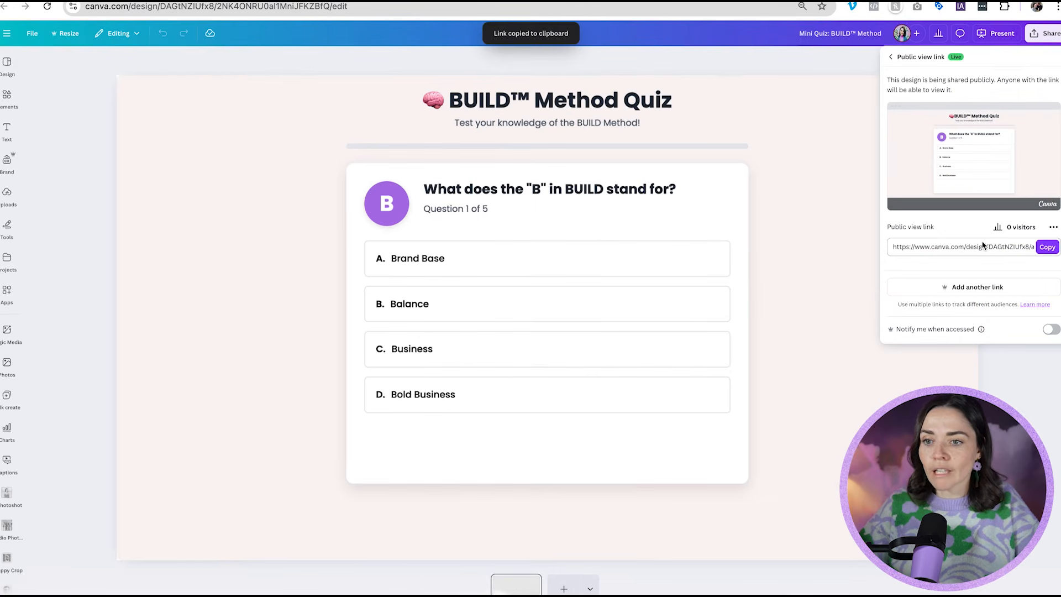
click(1051, 250)
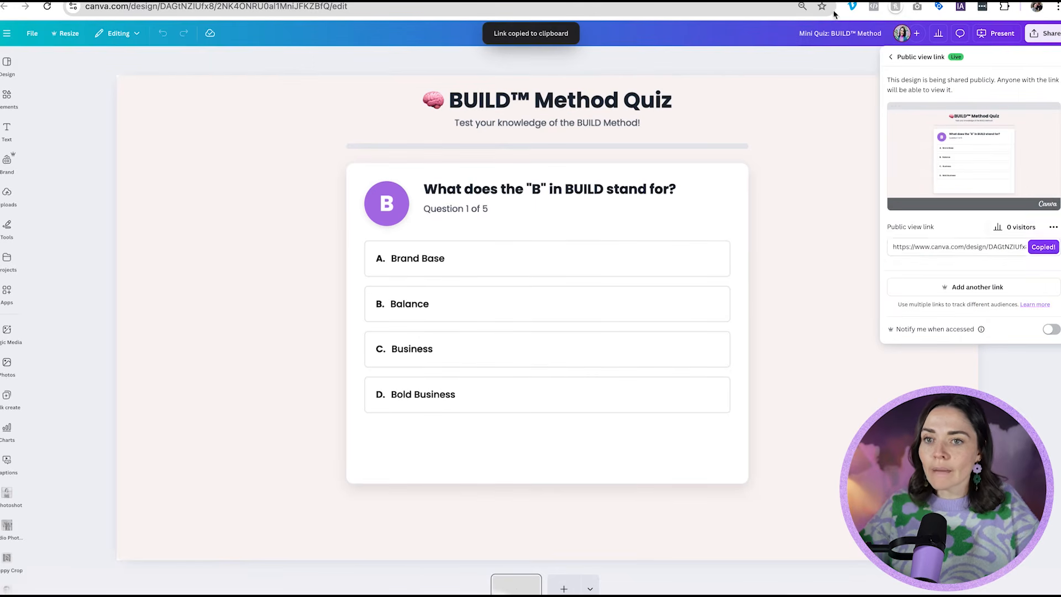
key(super+t)
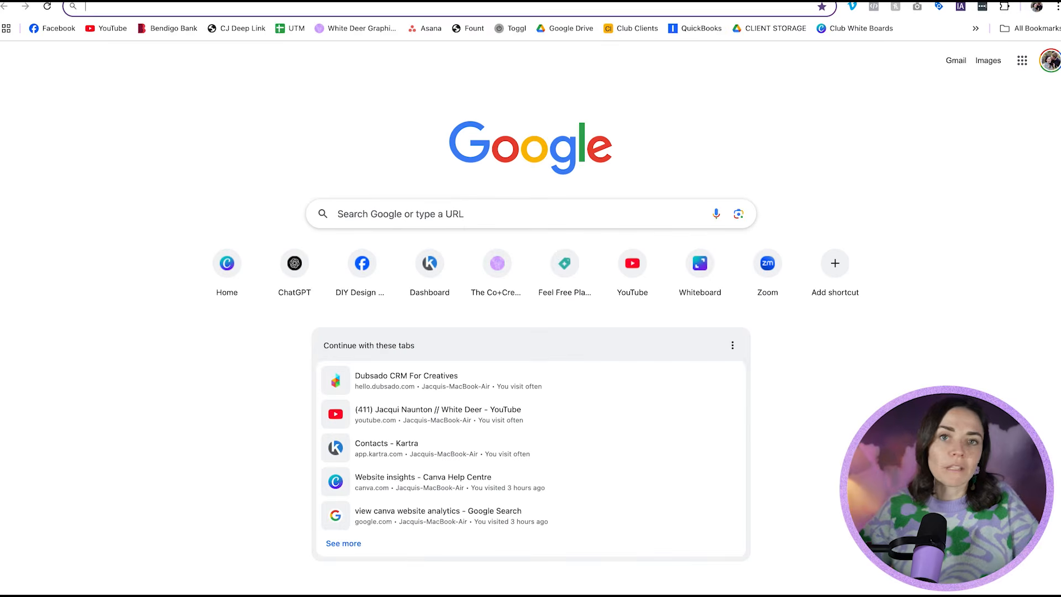
key(super+v)
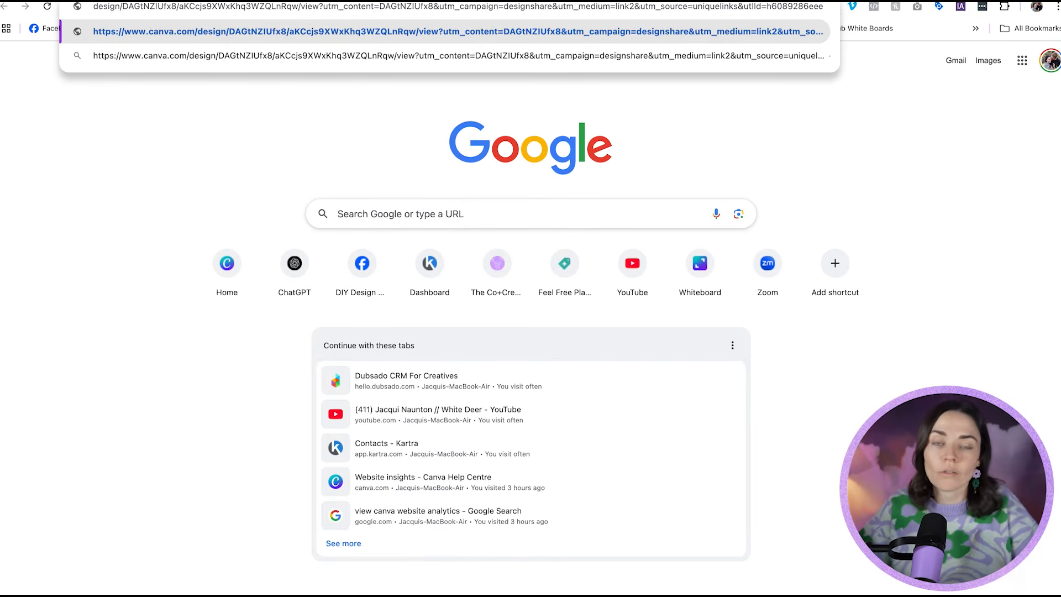
key(Return)
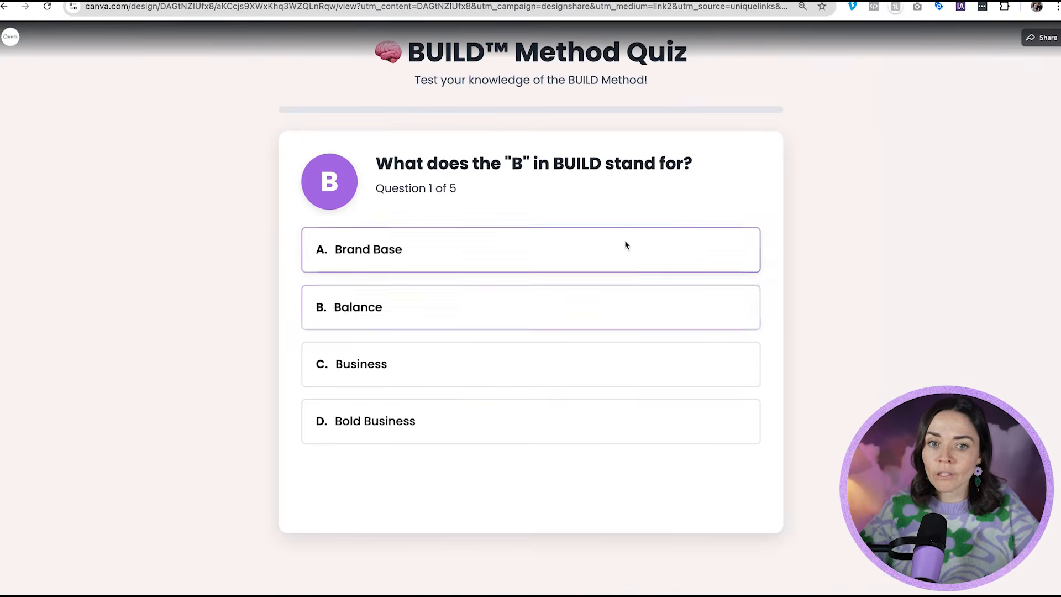
Test the public quiz by answering the first three questions with Brand Base, Uplevel User Experience and Identity Toolkit.
click(442, 247)
click(724, 548)
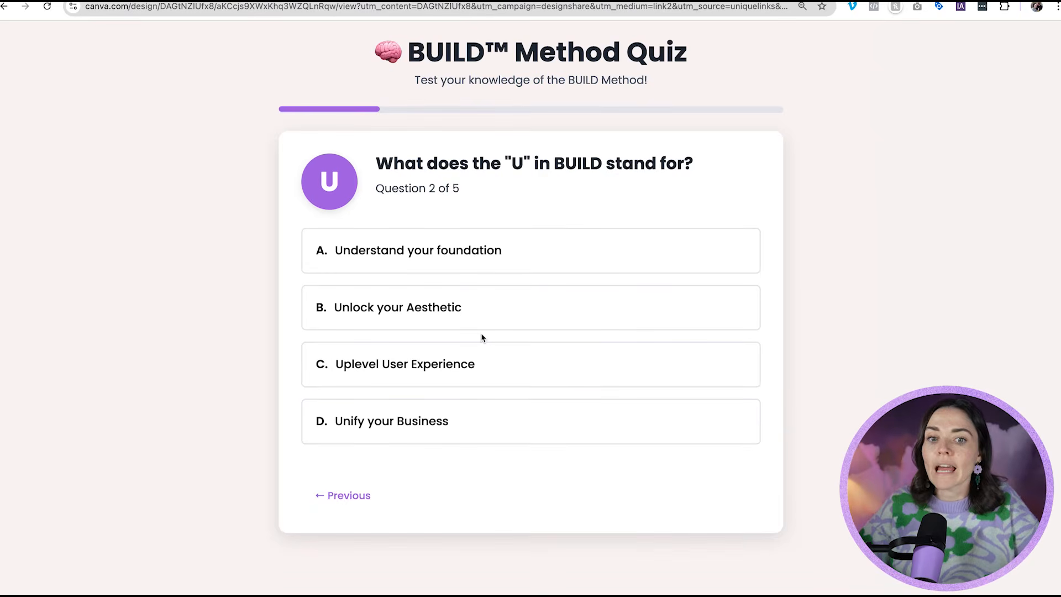
click(481, 359)
click(724, 550)
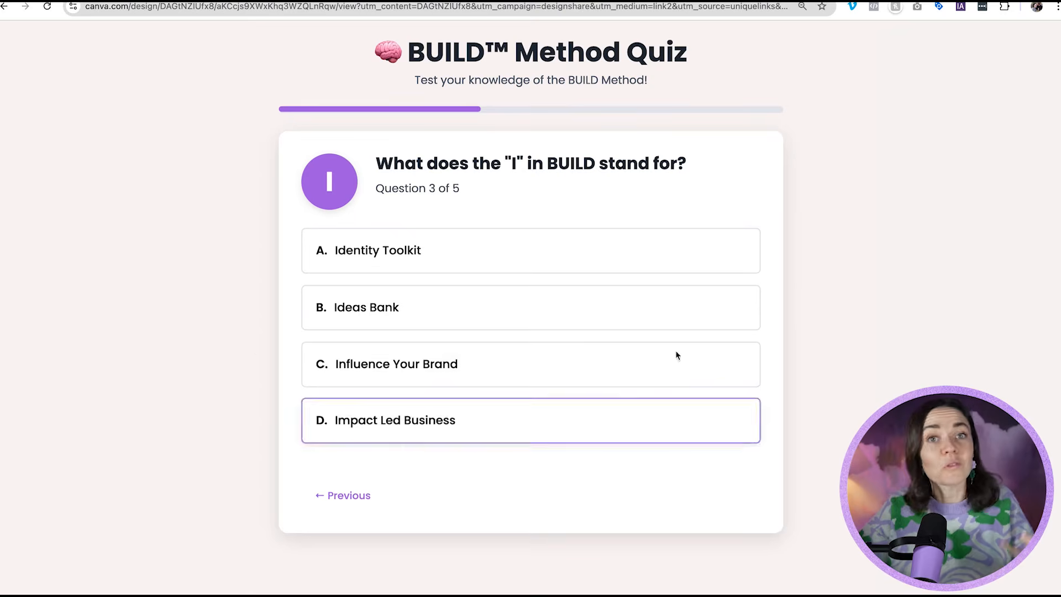
click(651, 246)
click(700, 539)
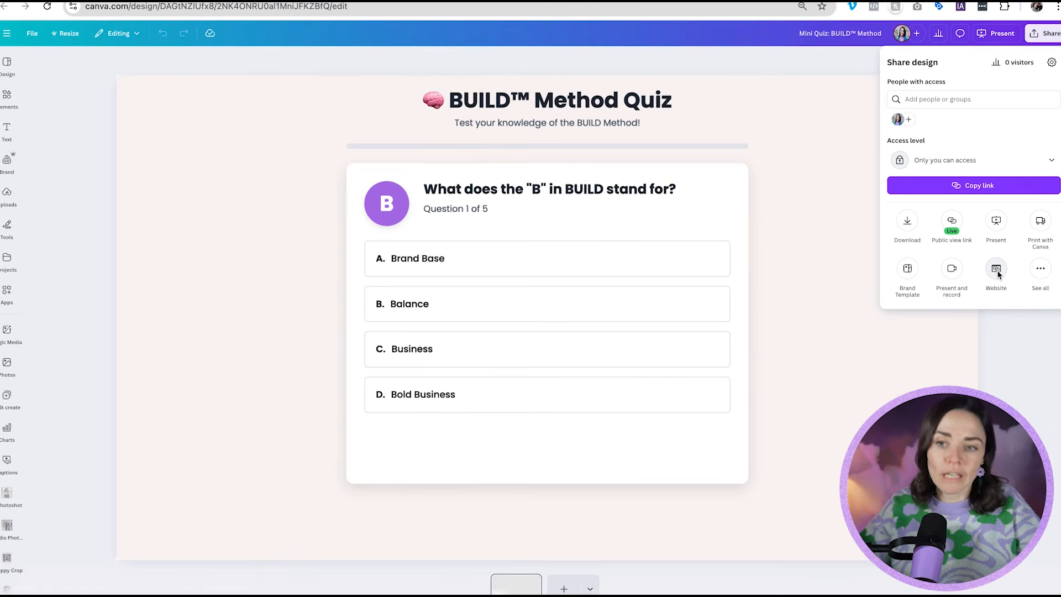
Look through all the publishing options for the BUILD™ Method quiz design and generate an embed for it.
click(1040, 271)
scroll(987, 360, down, 3)
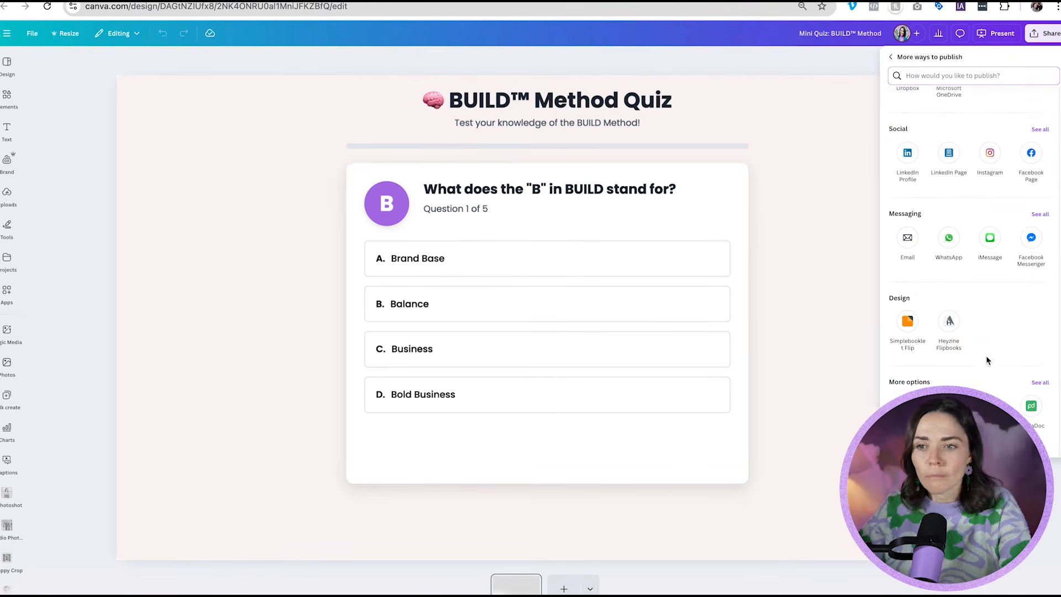
scroll(989, 316, up, 3)
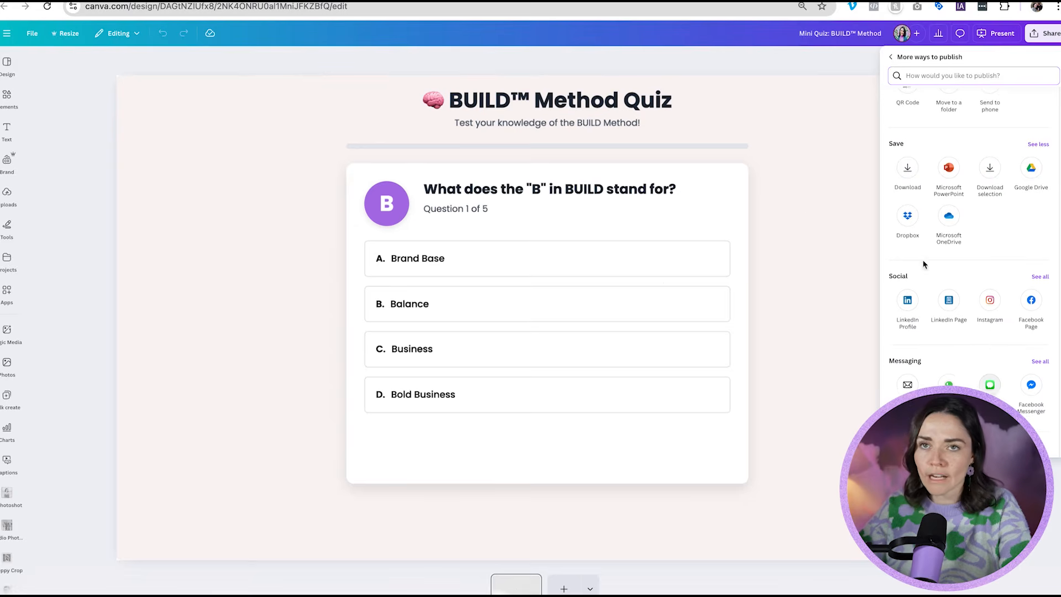
scroll(1000, 232, up, 3)
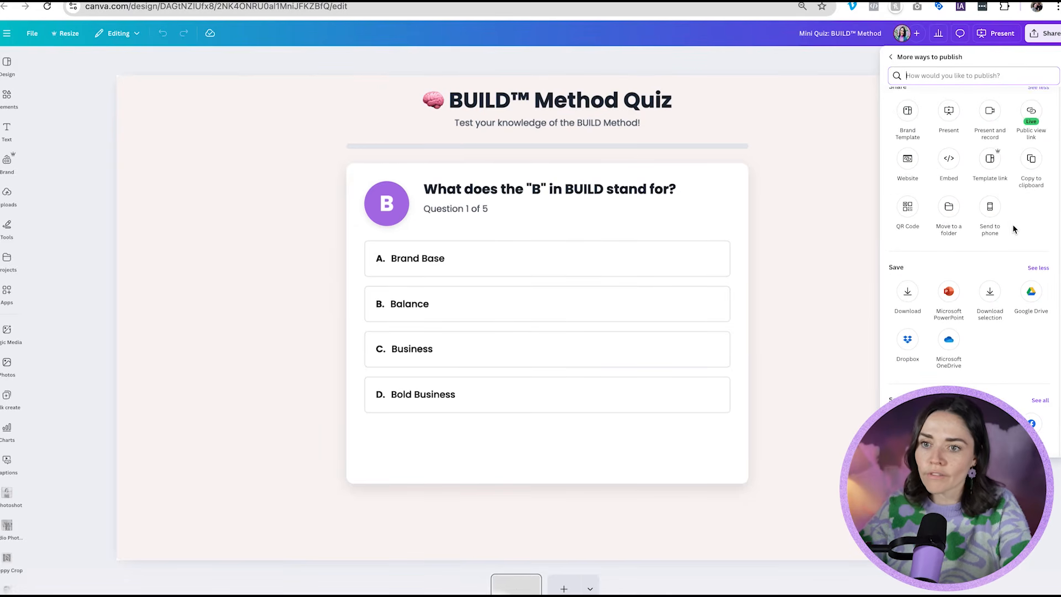
click(948, 160)
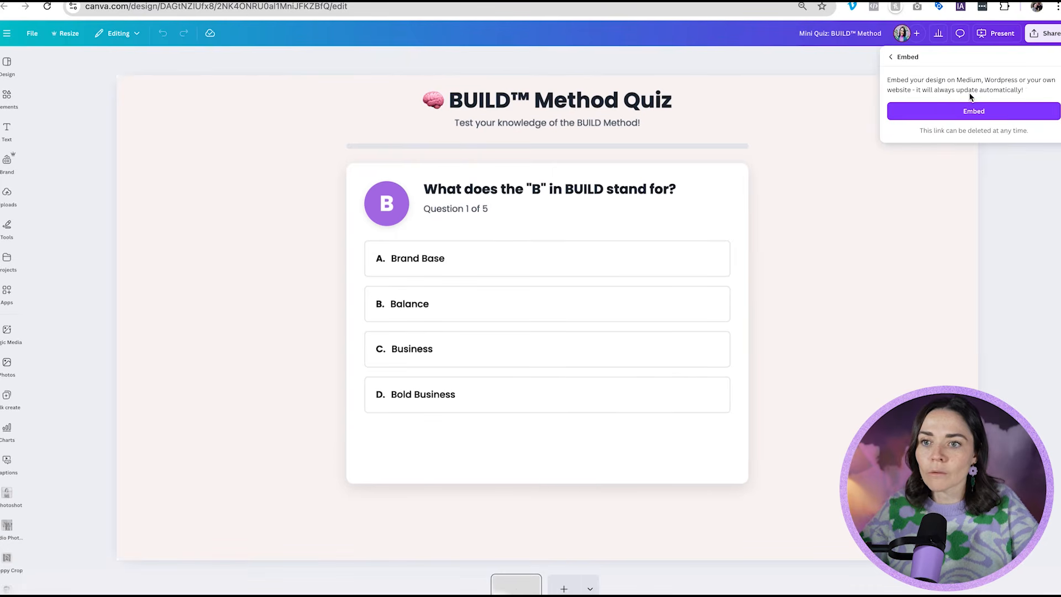
click(1005, 114)
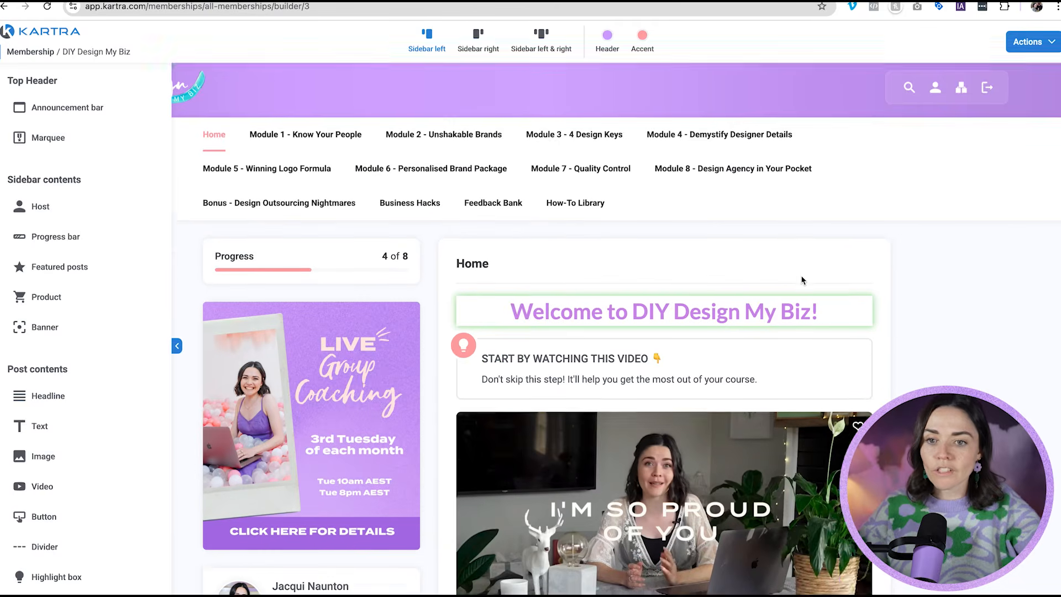
Review the DIY Design My Biz home page in the Kartra builder, and copy the quiz's HTML embed code from Canva.
scroll(555, 238, down, 3)
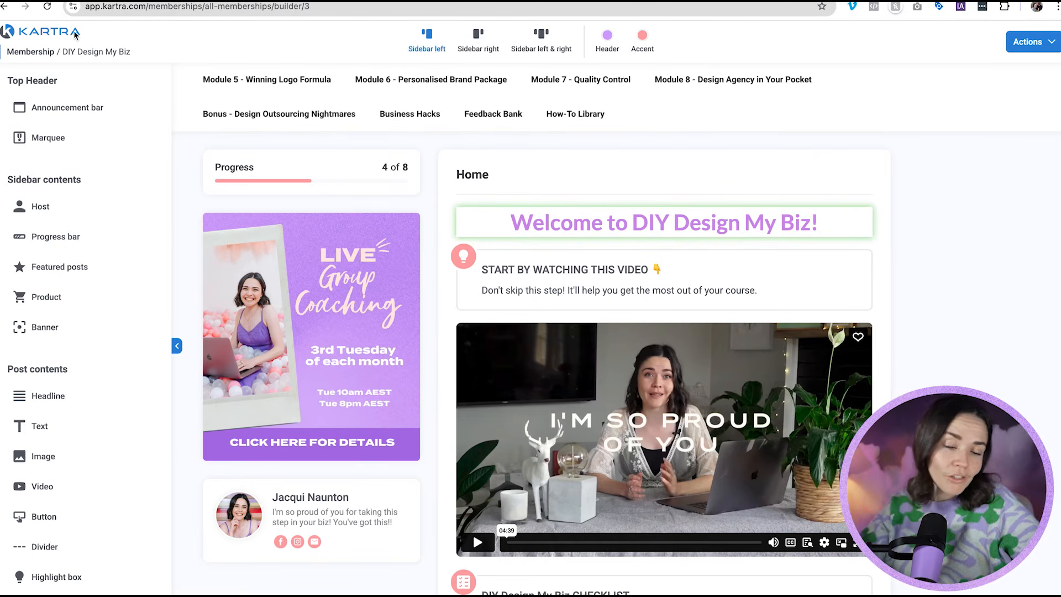
mouse_move(650, 236)
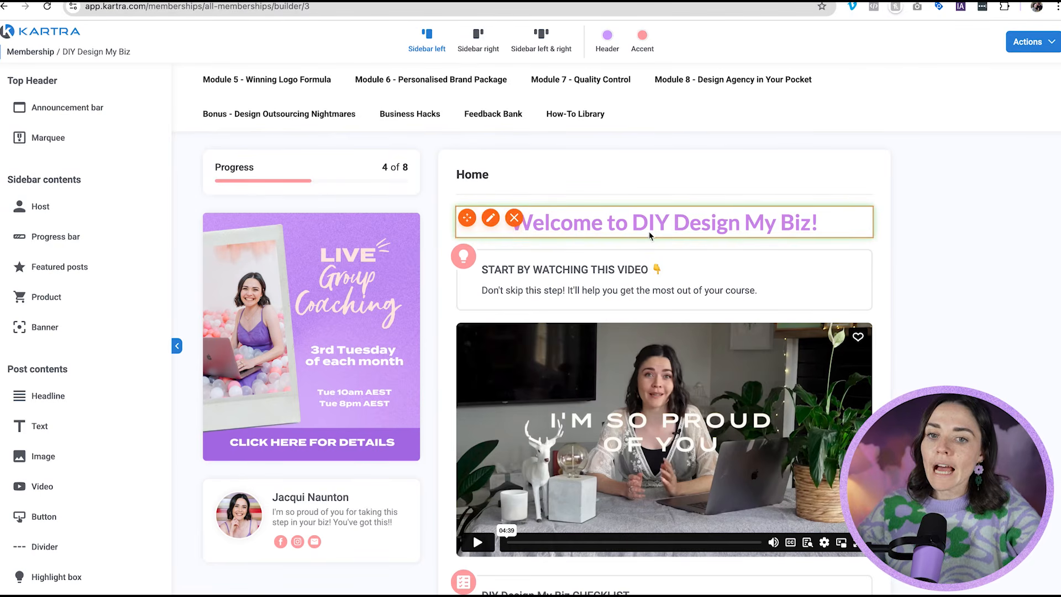
scroll(646, 249, down, 1)
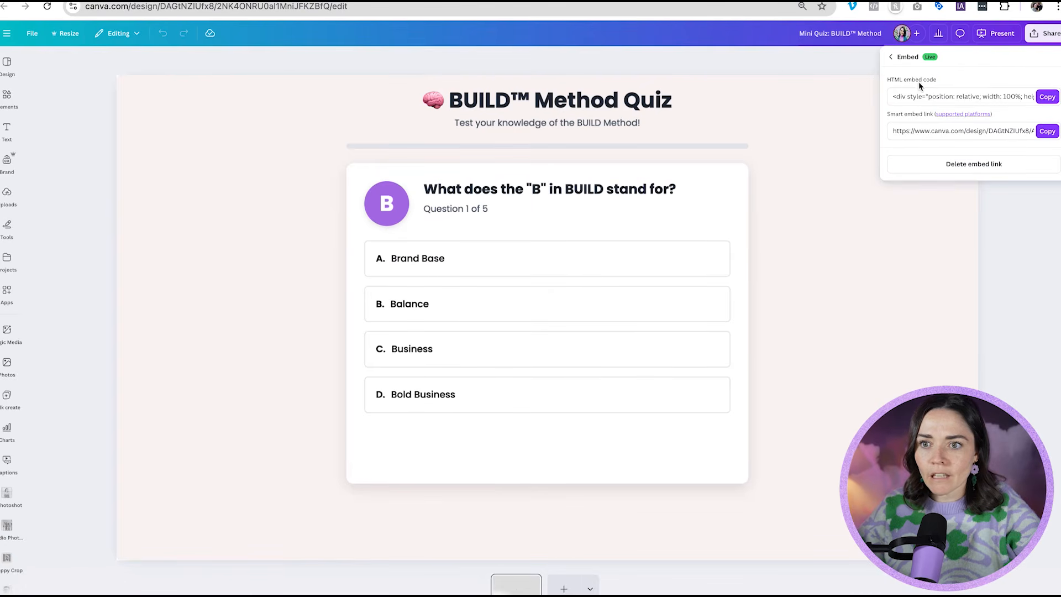
click(1053, 98)
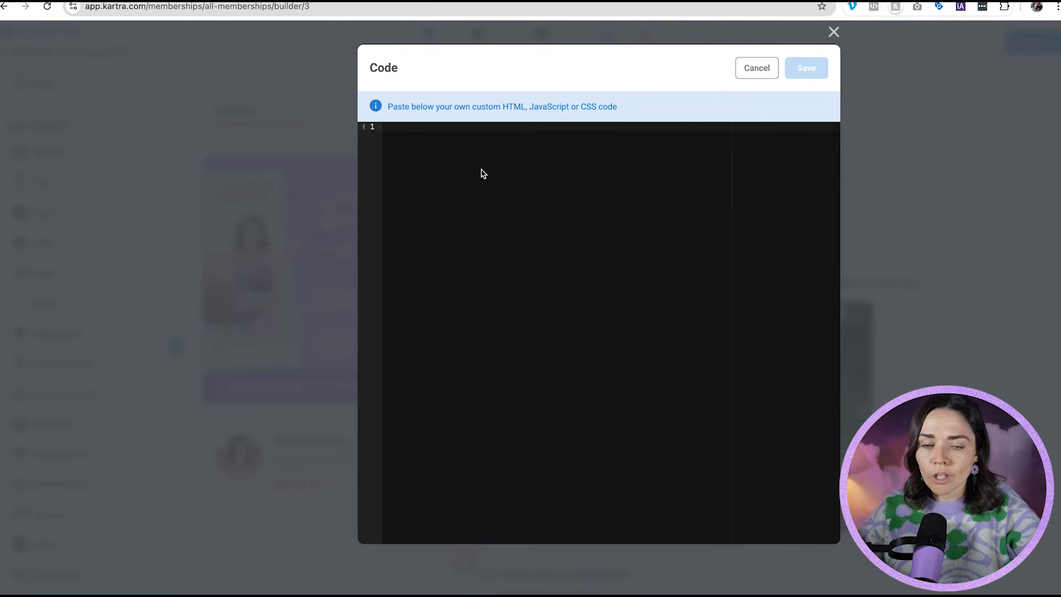
Paste the quiz's HTML embed code into the Kartra home page's Code block, save it, and save and exit the builder.
click(483, 174)
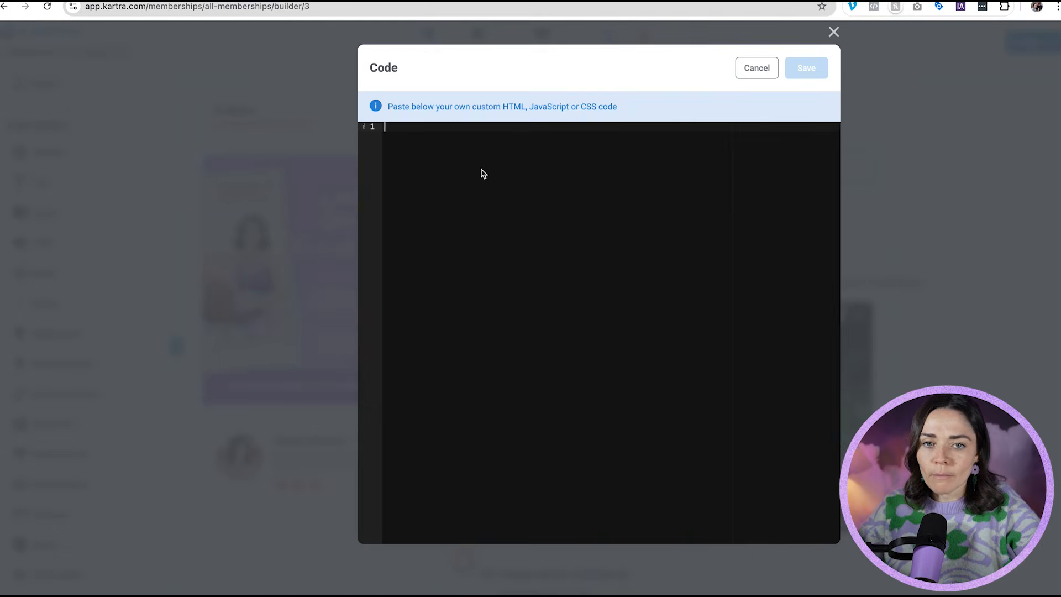
key(ctrl+v)
click(823, 75)
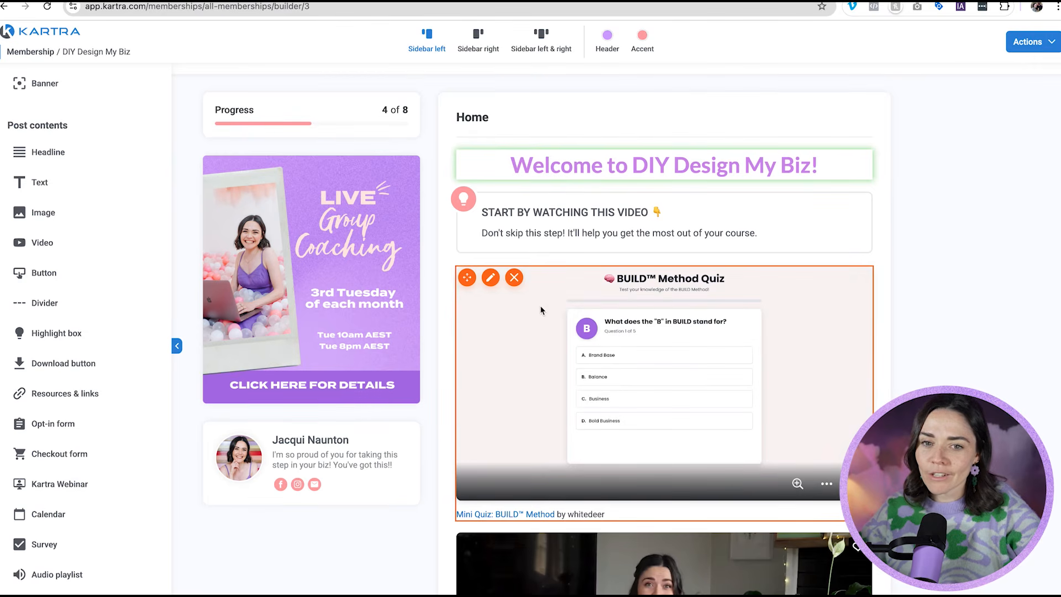
click(1027, 42)
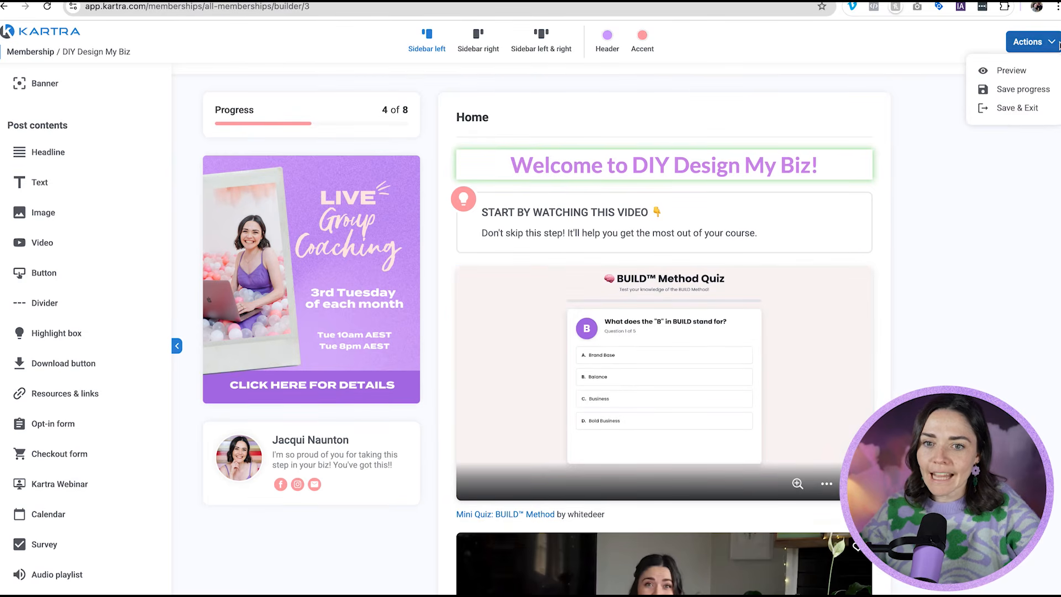
click(1015, 109)
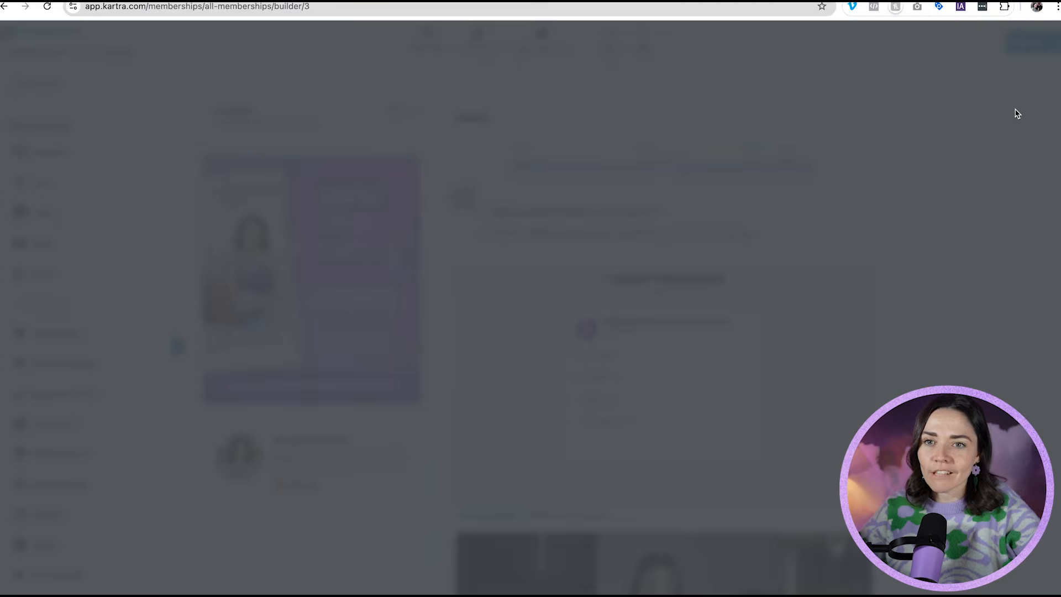
click(849, 75)
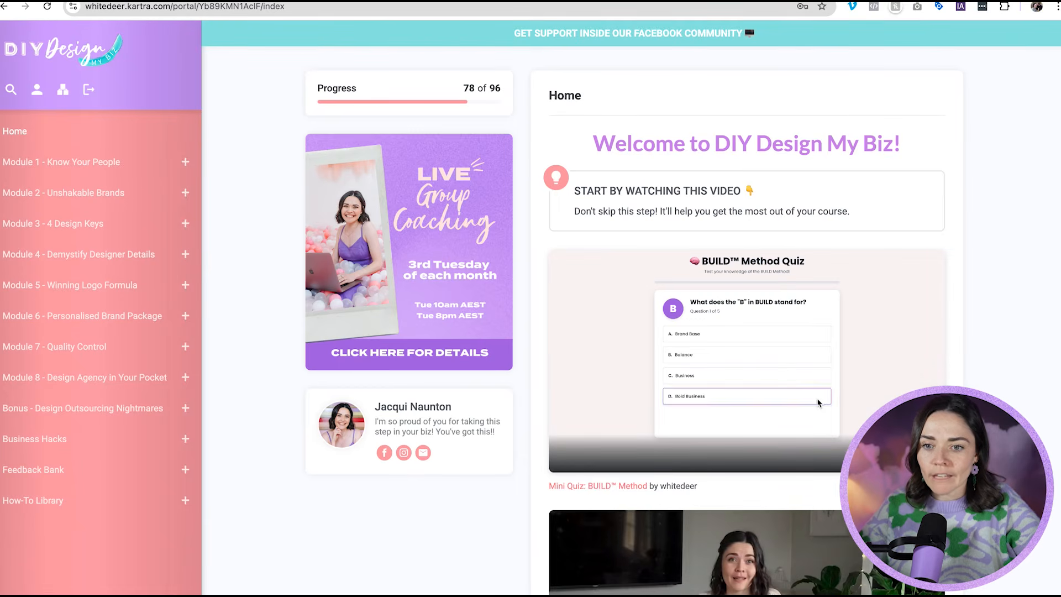
Test the embedded quiz in the Kartra membership portal by answering Bold Business and Understand your foundation, and advance to question 3.
click(740, 396)
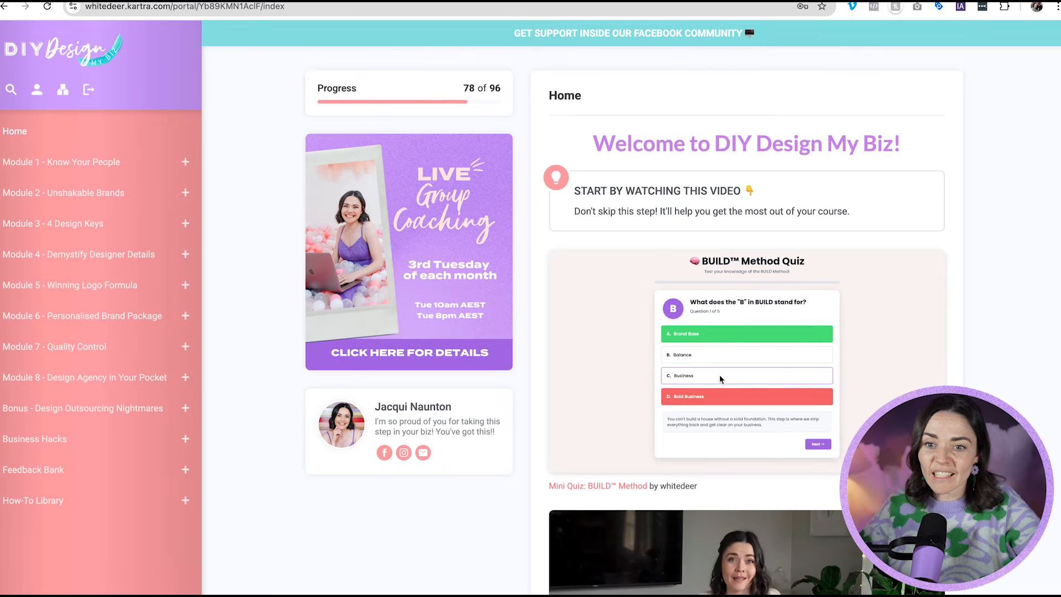
click(822, 445)
click(754, 340)
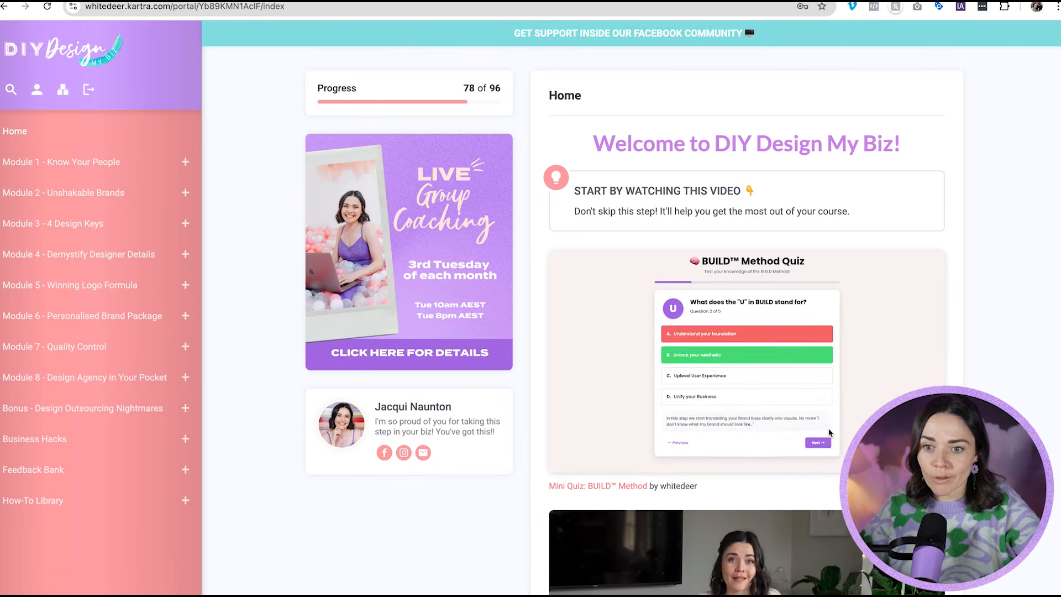
click(819, 445)
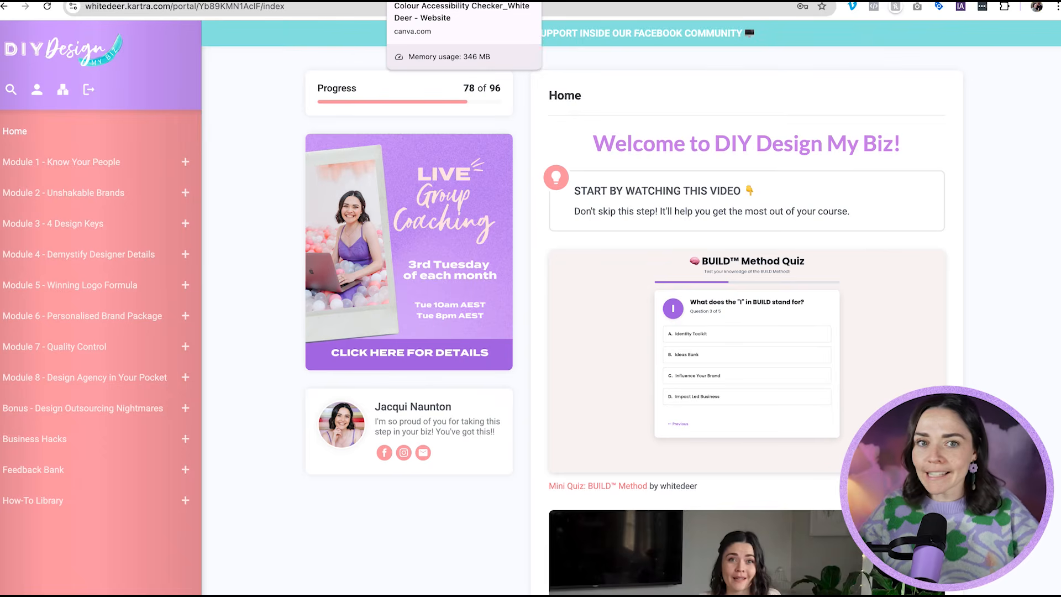
Return to the Canva Shortcuts Quiz chat and start testing the revised Version 2 quiz by answering question 1 and advancing to question 2.
click(260, 1)
key(ctrl+Tab)
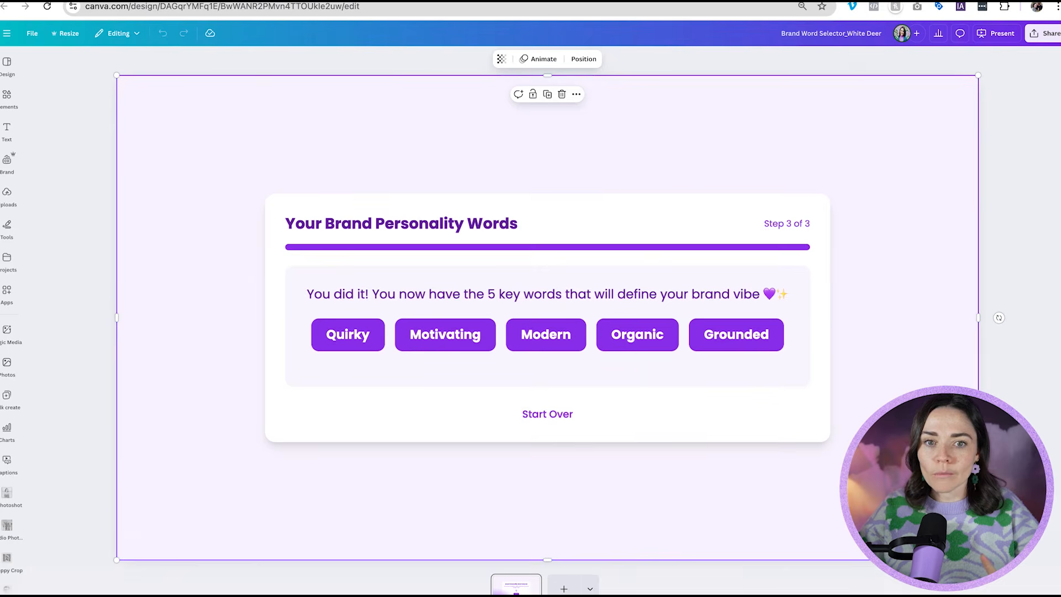
key(ctrl+Tab)
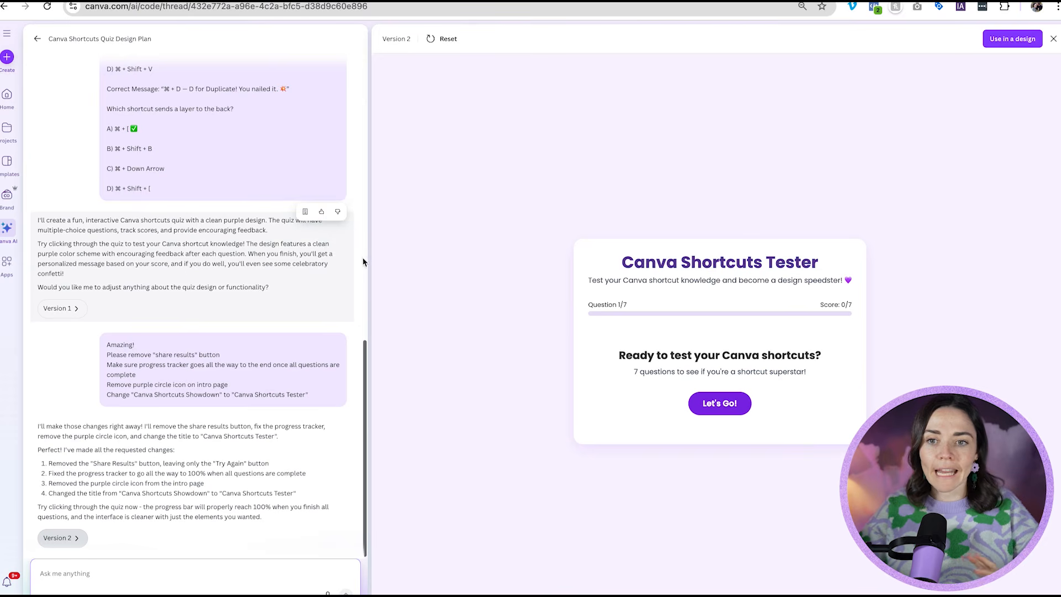
drag(623, 260, 748, 265)
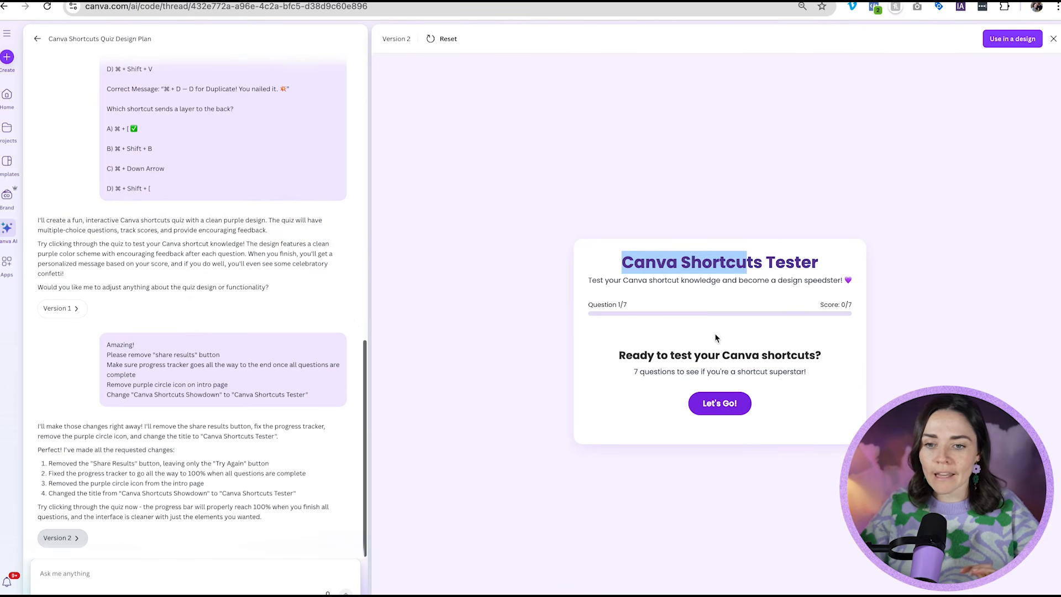
click(719, 403)
click(740, 406)
click(758, 485)
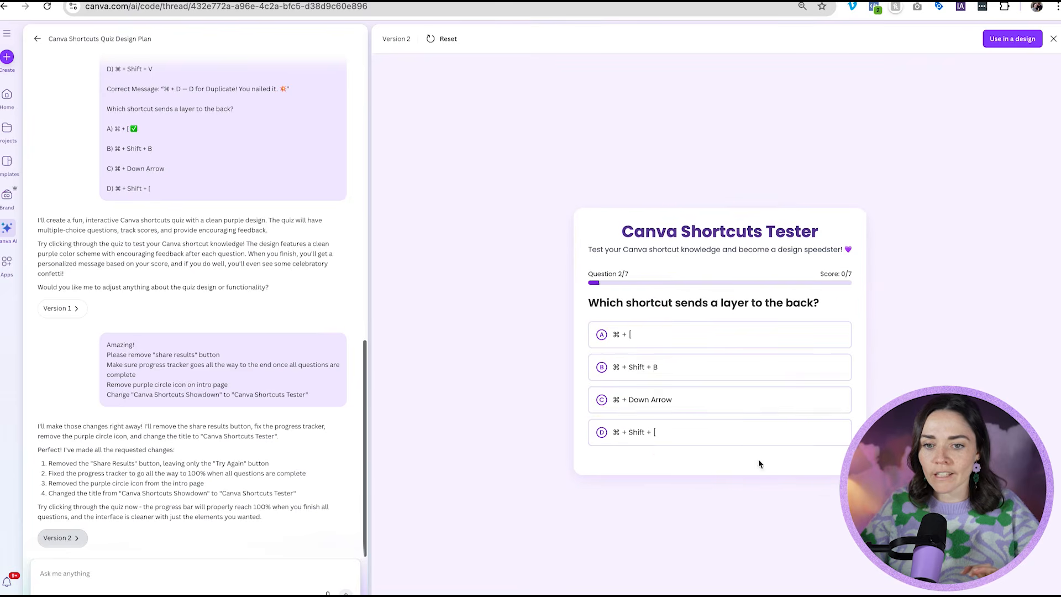
Test Version 2 of the quiz by answering question 2 with ⌘ + Down Arrow, question 3 with ⌘ + G, and question 4.
click(729, 399)
click(735, 481)
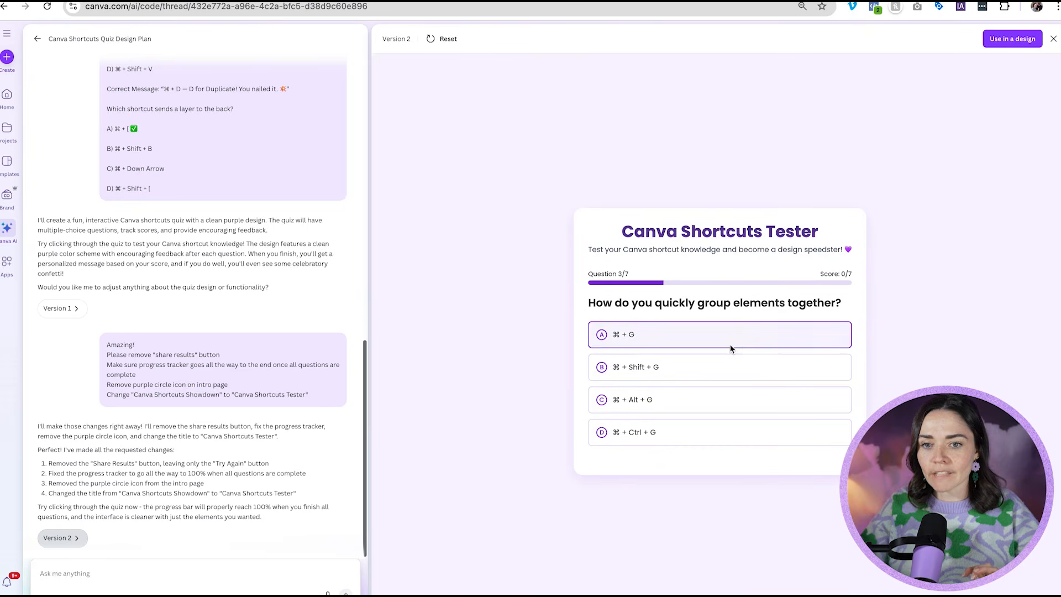
click(730, 347)
click(720, 478)
click(741, 366)
click(779, 478)
Finish the test by answering question 5 with Shift + Drag, question 6, and question 7 with ⌘ + Shift + C, and restart the quiz.
click(746, 400)
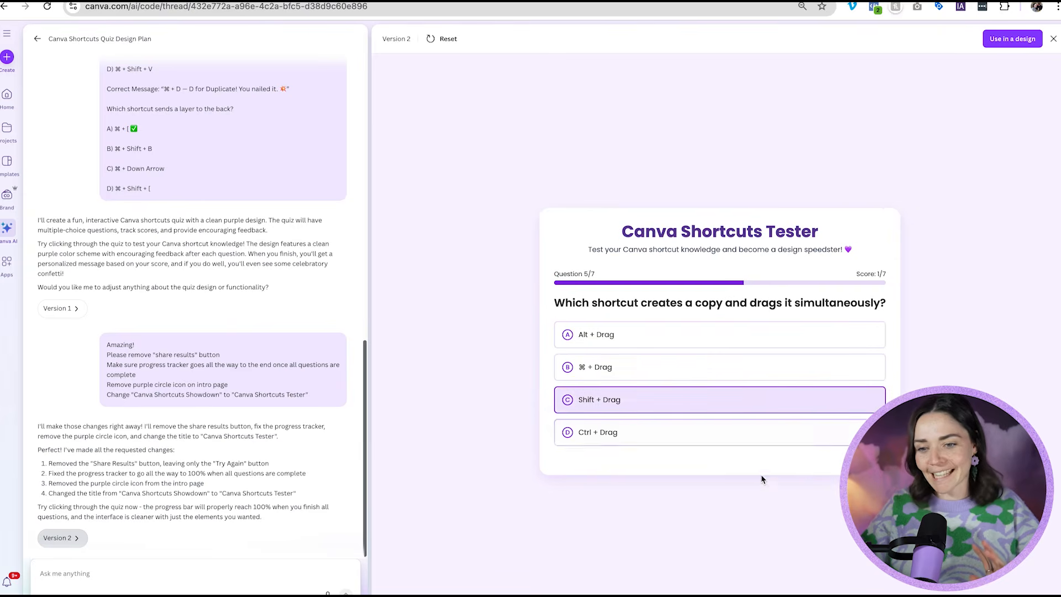
click(761, 481)
click(740, 398)
click(775, 475)
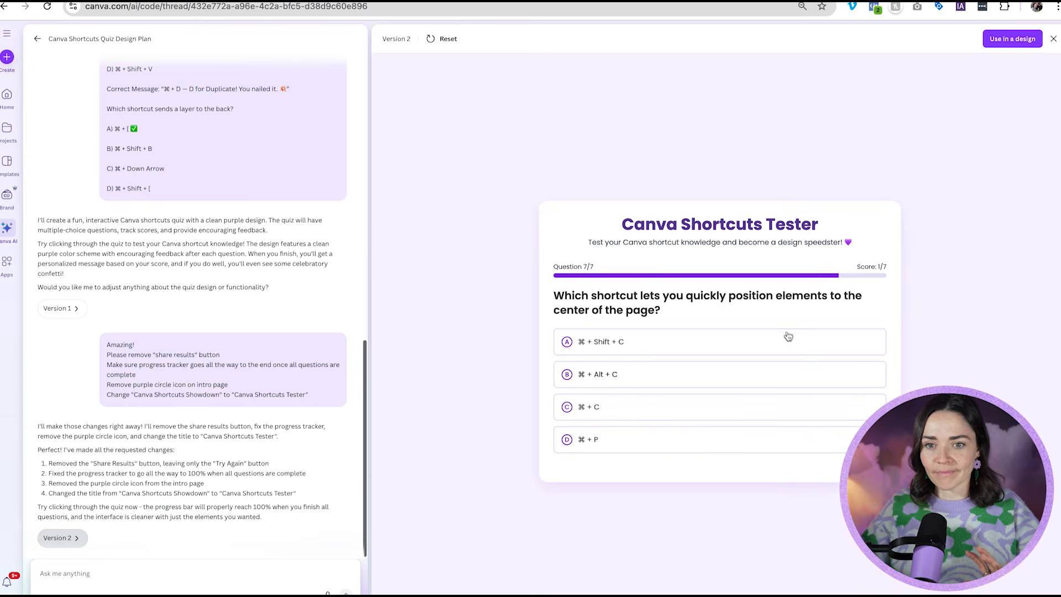
click(724, 348)
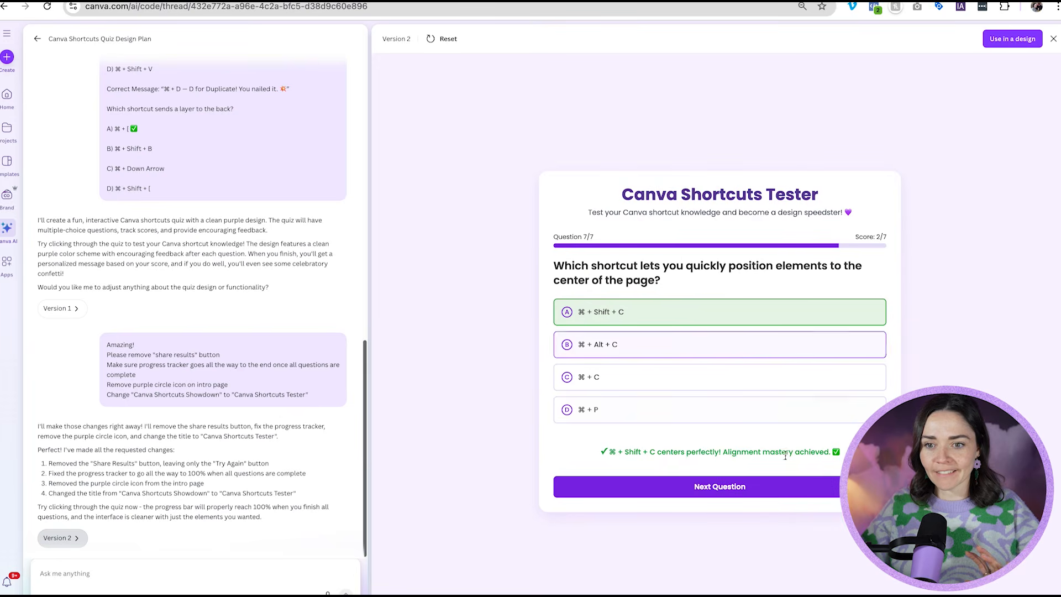
click(791, 488)
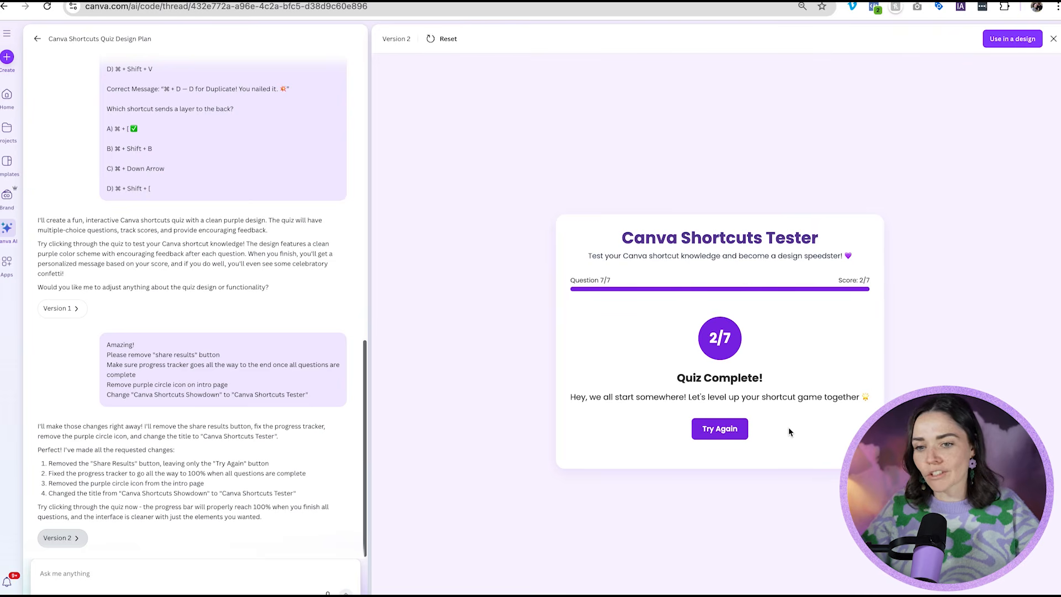
click(732, 433)
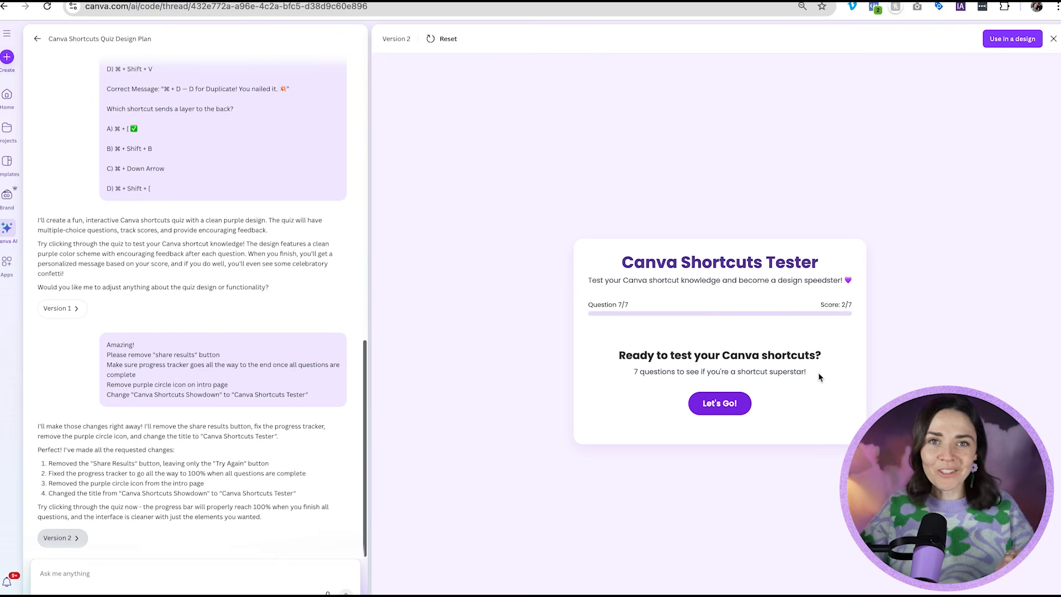
Open the choice of design types for using the Version 2 quiz in a design.
click(1014, 44)
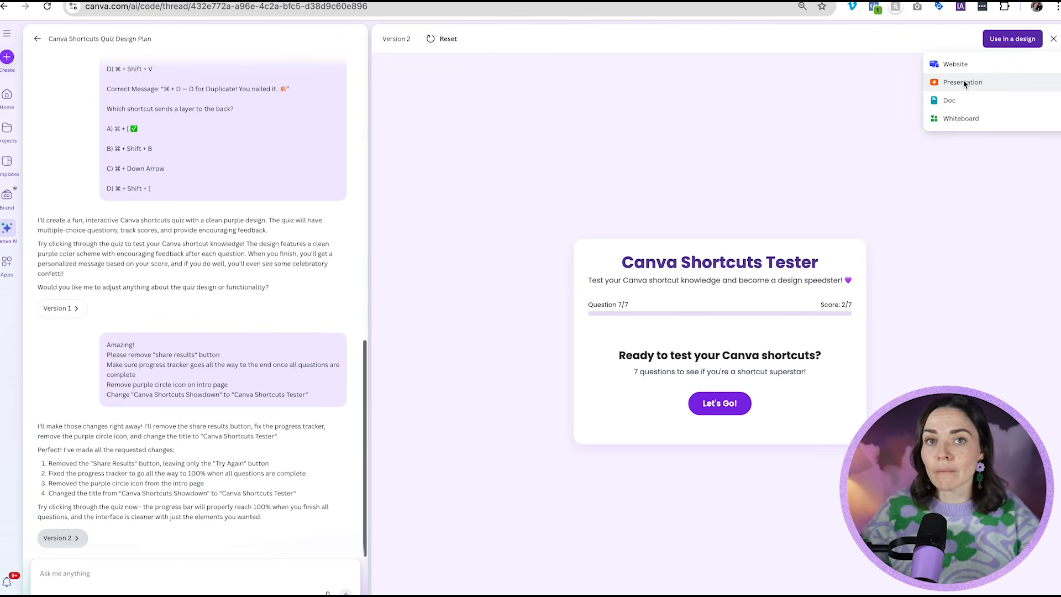